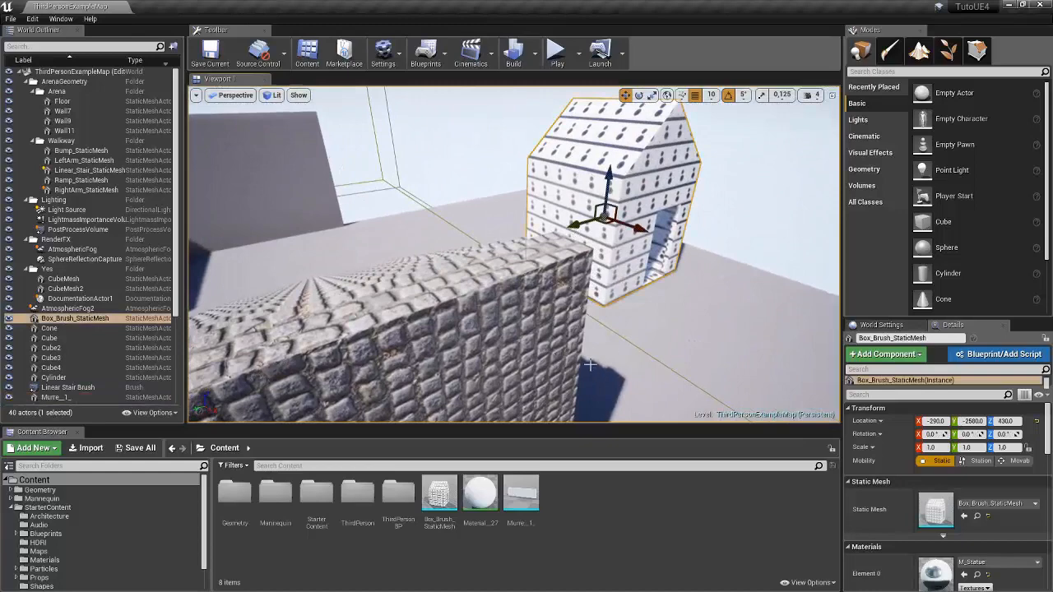
- Examine the Box_Brush_StaticMesh asset and its house instance among the other meshes in the level
drag(439, 493, 541, 503)
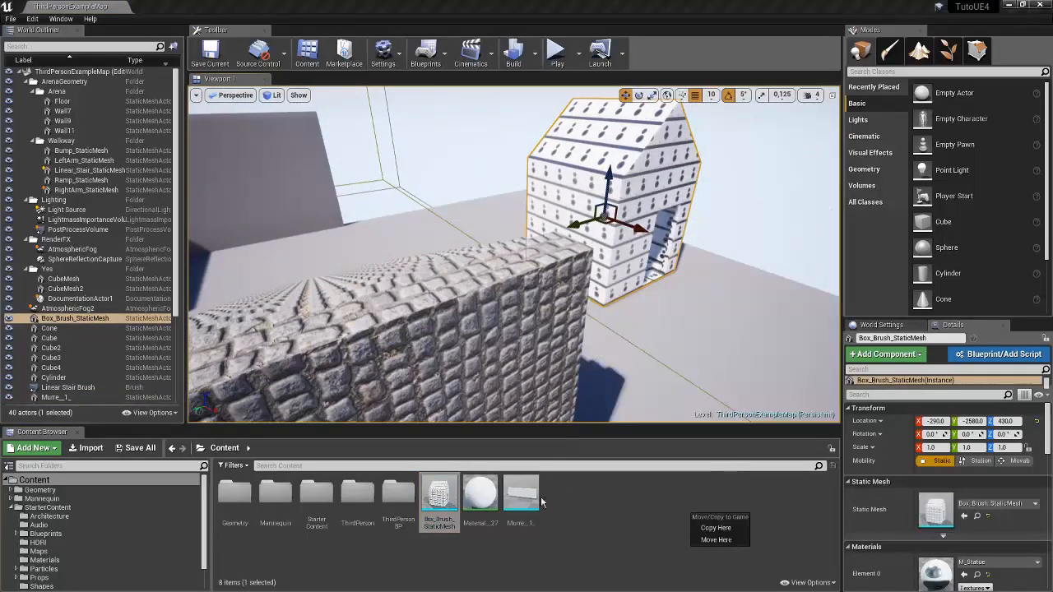
click(635, 512)
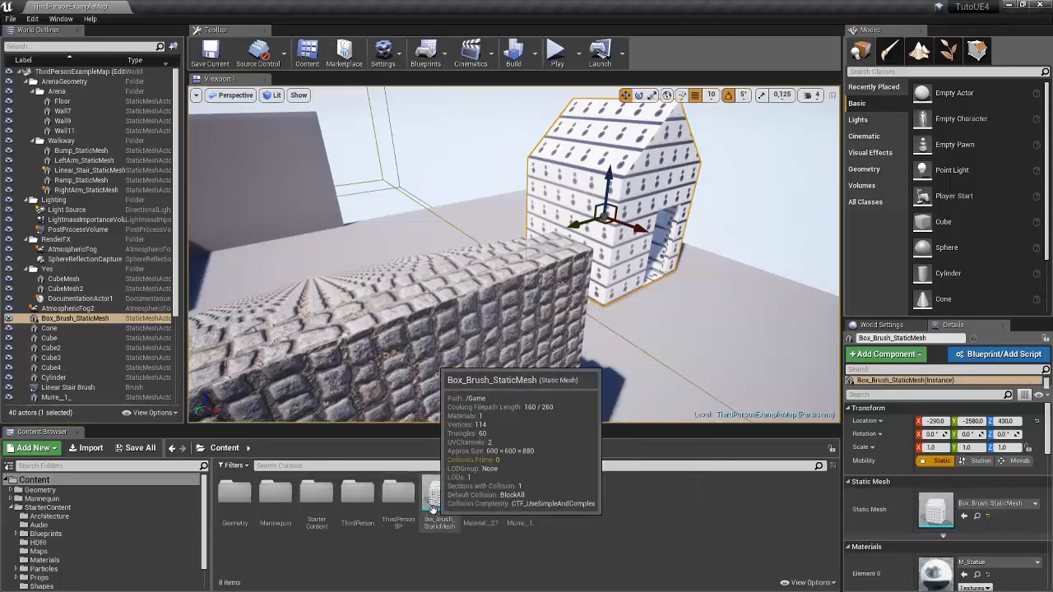
right_drag(578, 296, 329, 251)
key(s)
key(w)
click(576, 272)
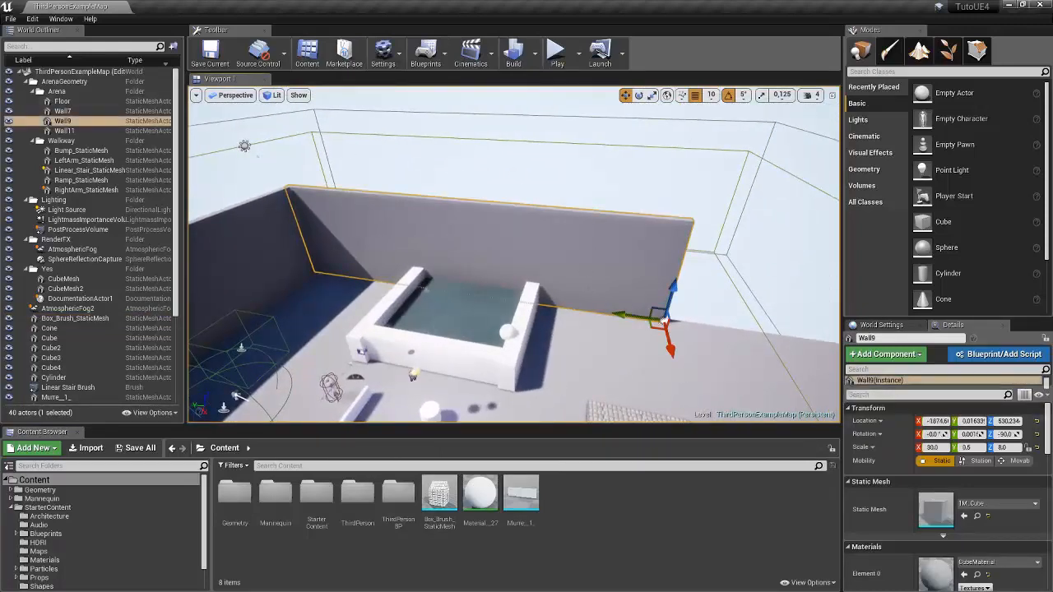
right_drag(541, 273, 740, 345)
click(567, 222)
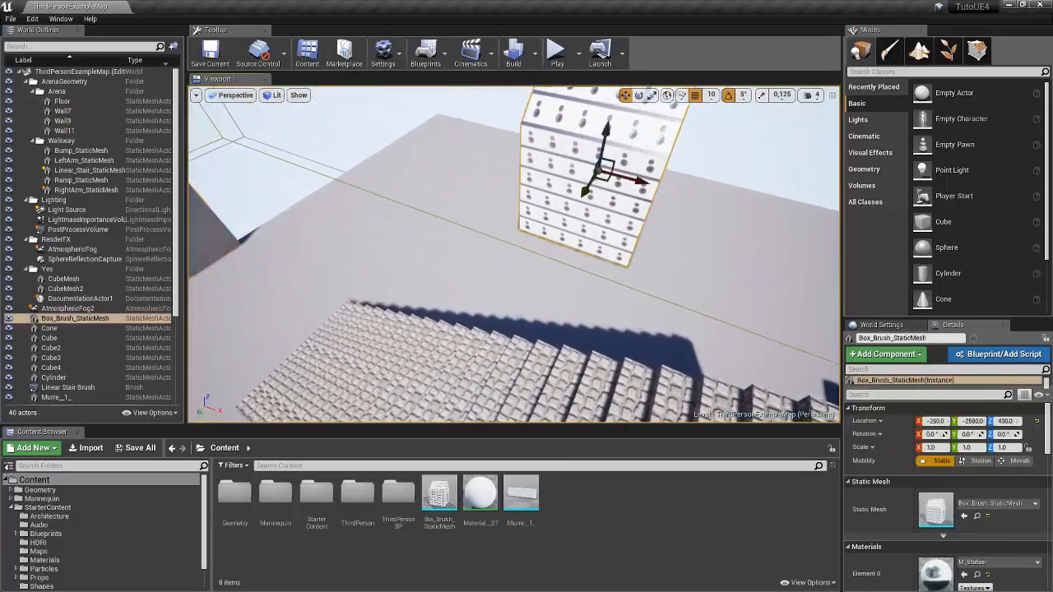
click(37, 321)
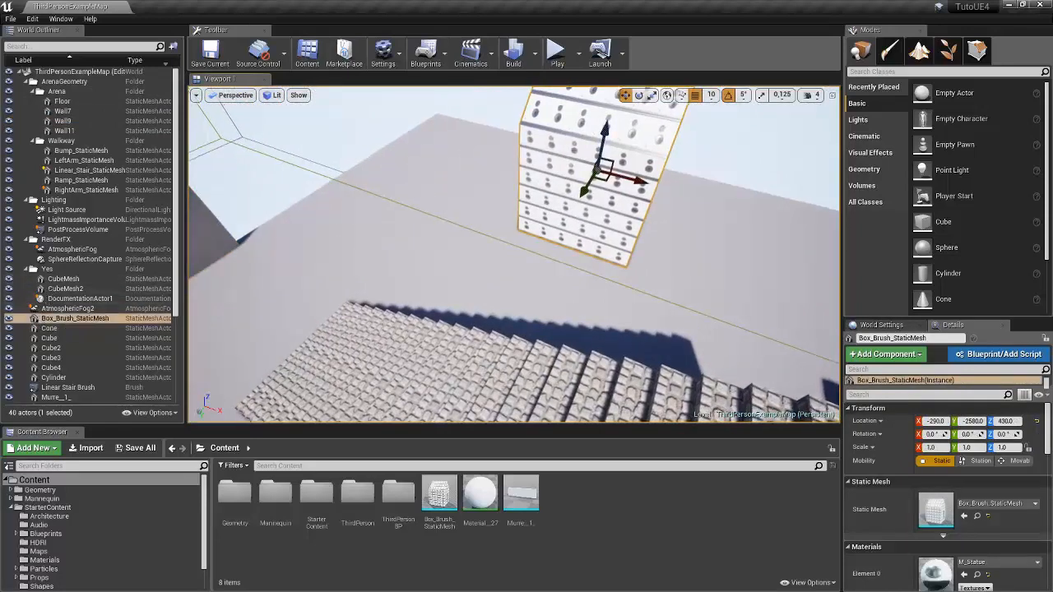
right_drag(510, 255, 279, 287)
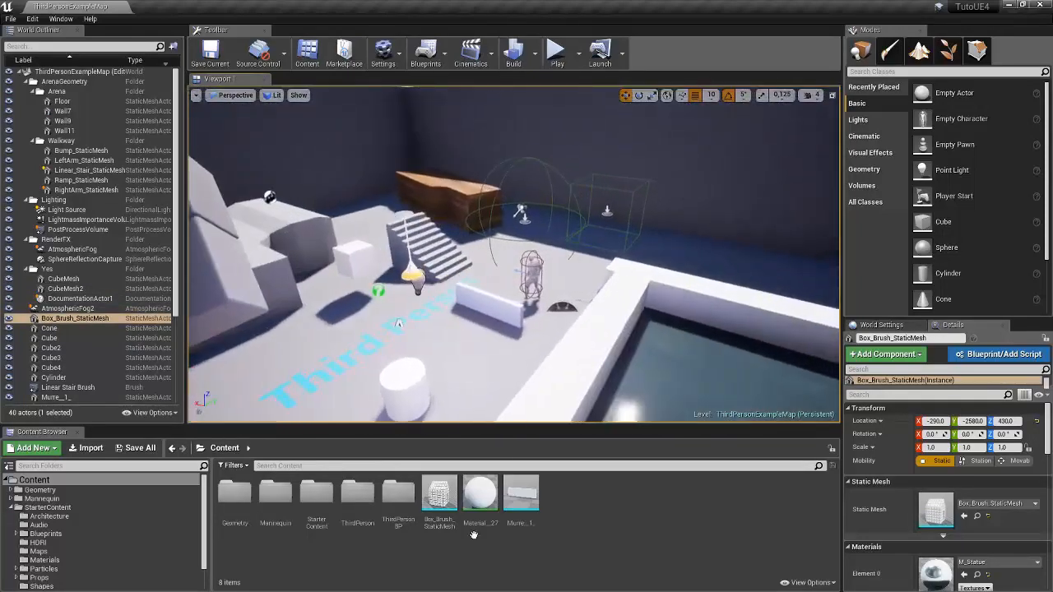
- Open the StarterContent Architecture folder and place Wall_400x300 in the level near the white cylinder
double_click(315, 494)
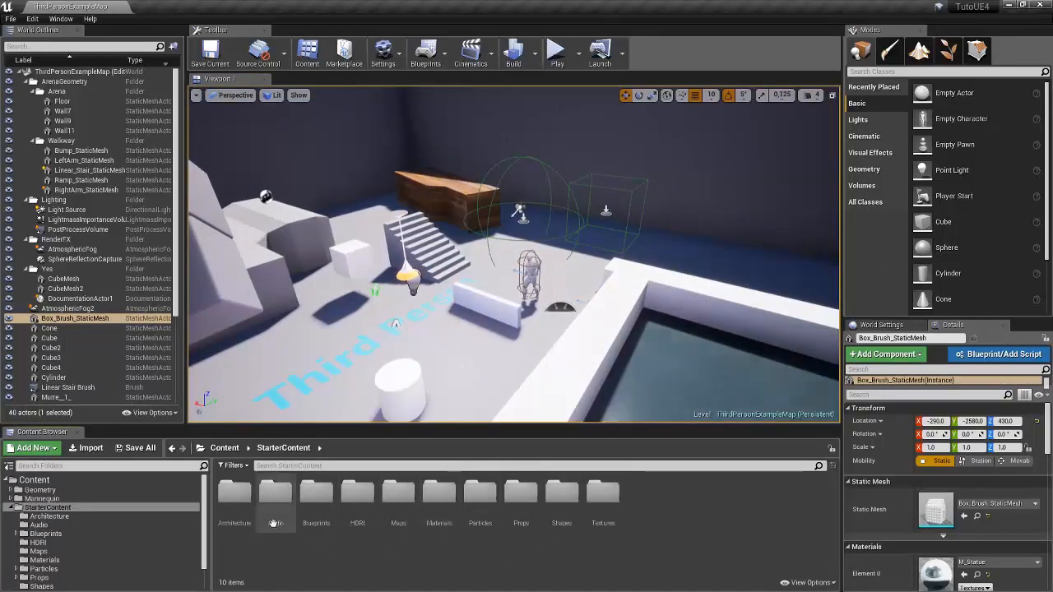
double_click(234, 492)
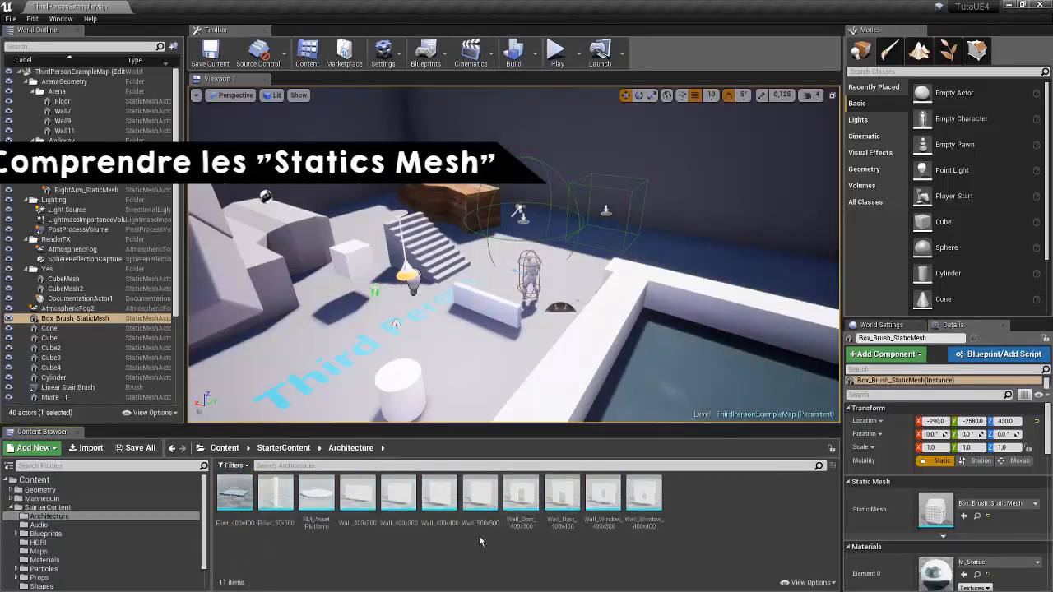
drag(357, 498, 486, 383)
right_drag(486, 383, 577, 337)
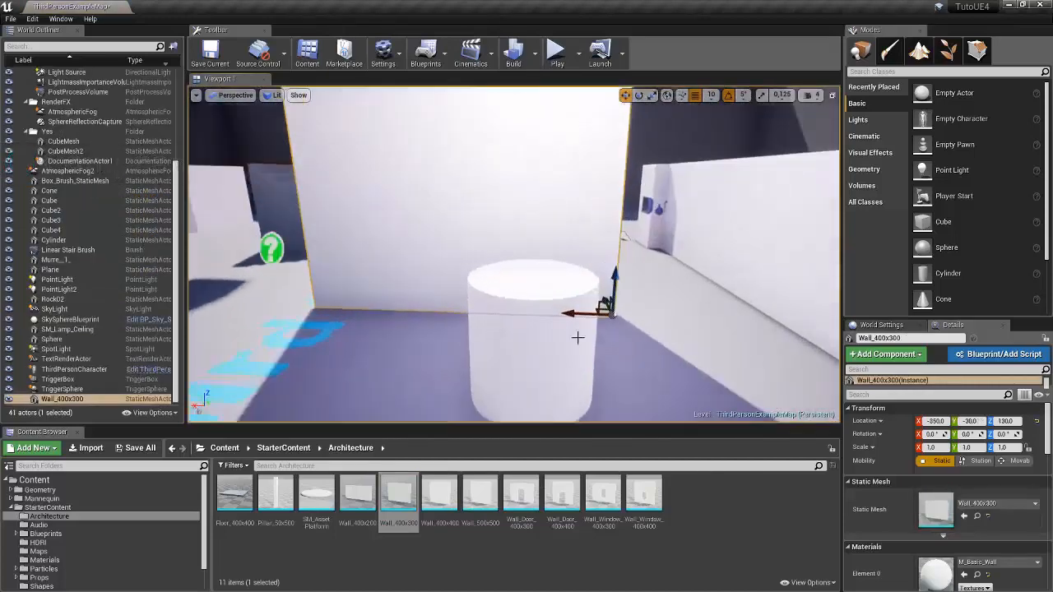
- Swap the placed wall's static mesh to Wall_400x400 and finally to Wall_Door_400x300
click(991, 502)
click(942, 442)
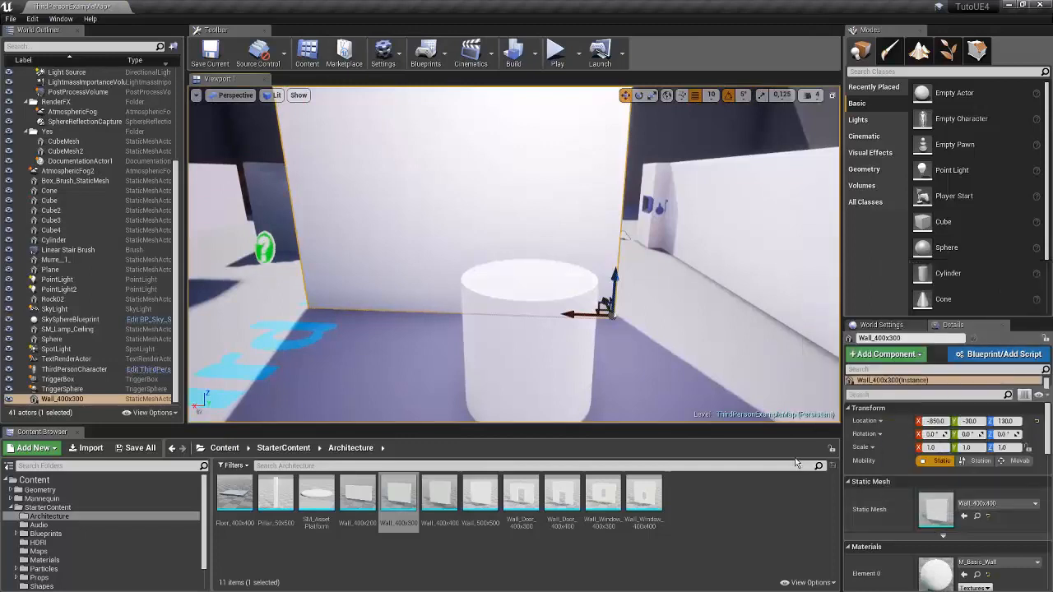
click(989, 499)
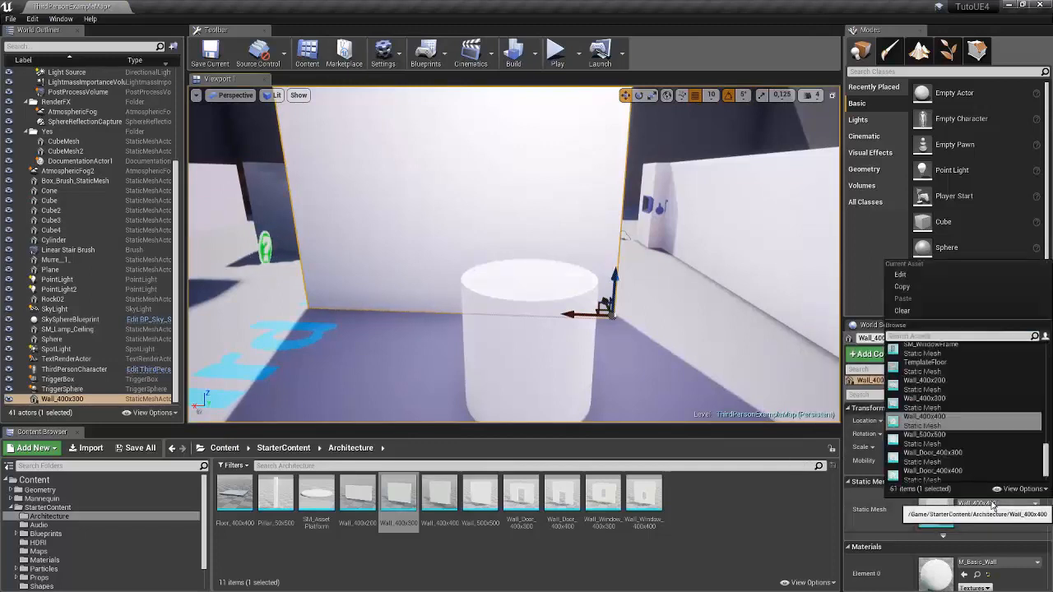
click(953, 466)
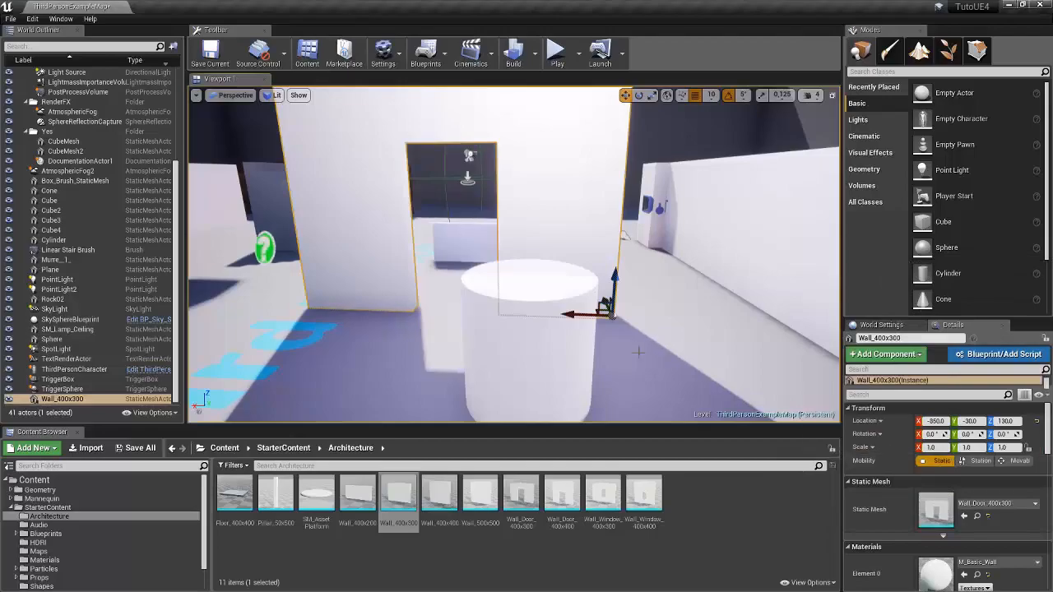
right_drag(639, 350, 689, 414)
right_drag(643, 385, 628, 359)
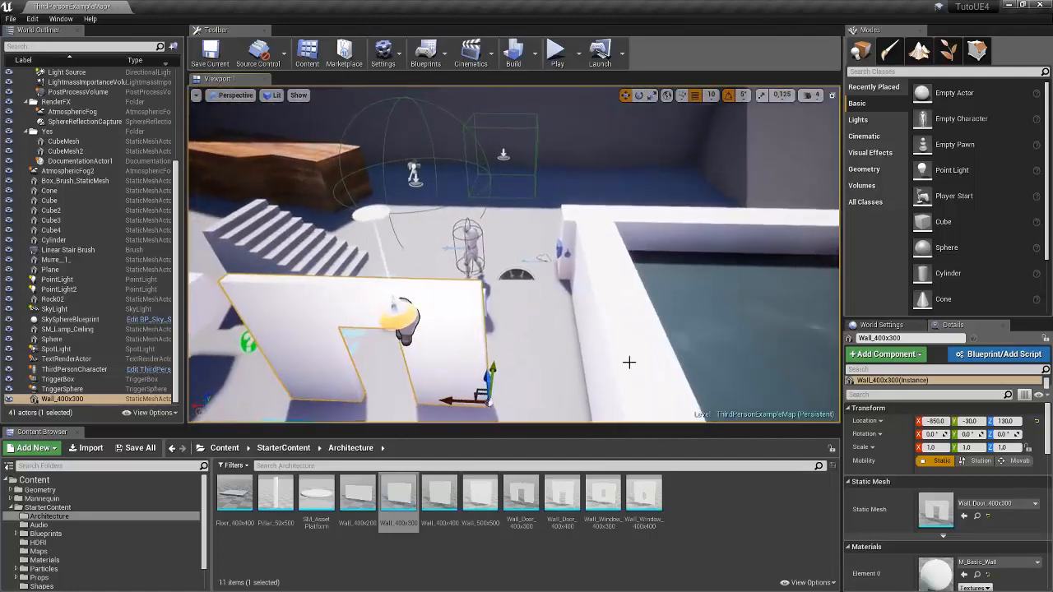
- Inspect the Wall_400x400 asset's material, LOD and collision settings in the static mesh editor and close it
click(439, 498)
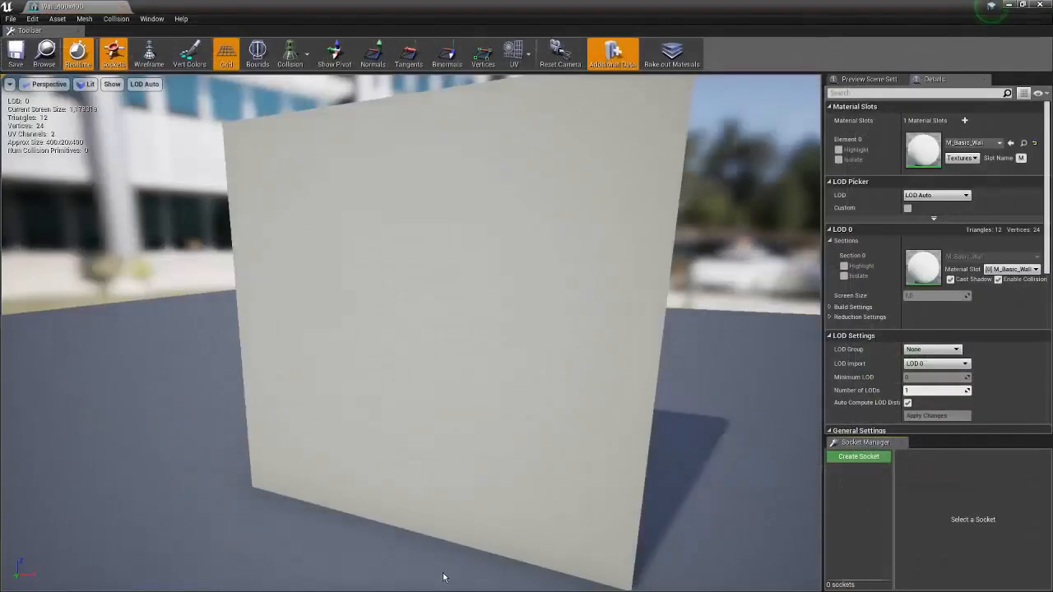
scroll(539, 332, down, 3)
scroll(1018, 267, down, 2)
scroll(1018, 267, down, 5)
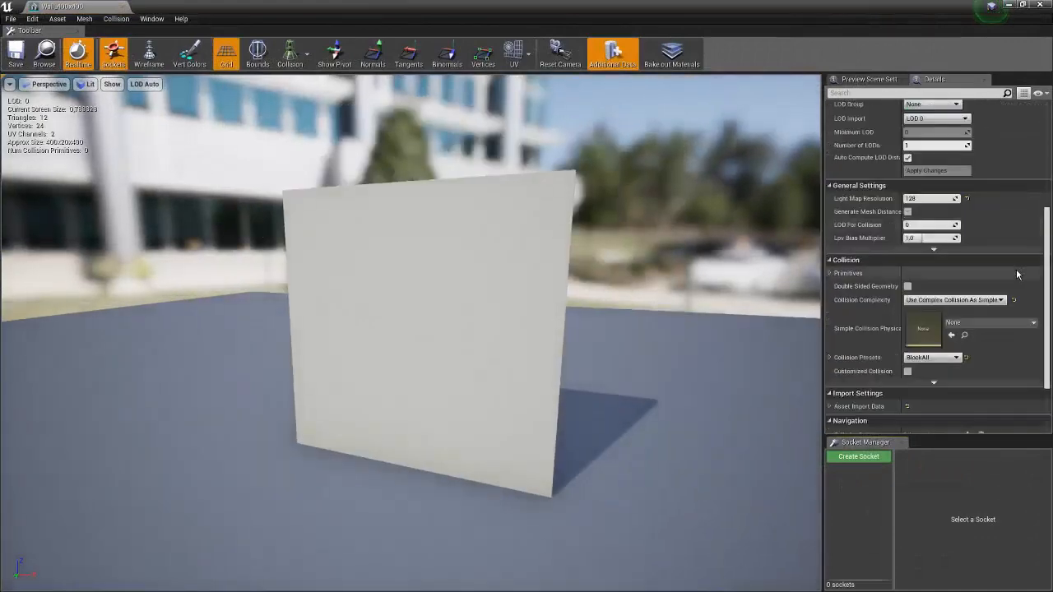
scroll(1018, 271, up, 6)
scroll(1018, 273, up, 2)
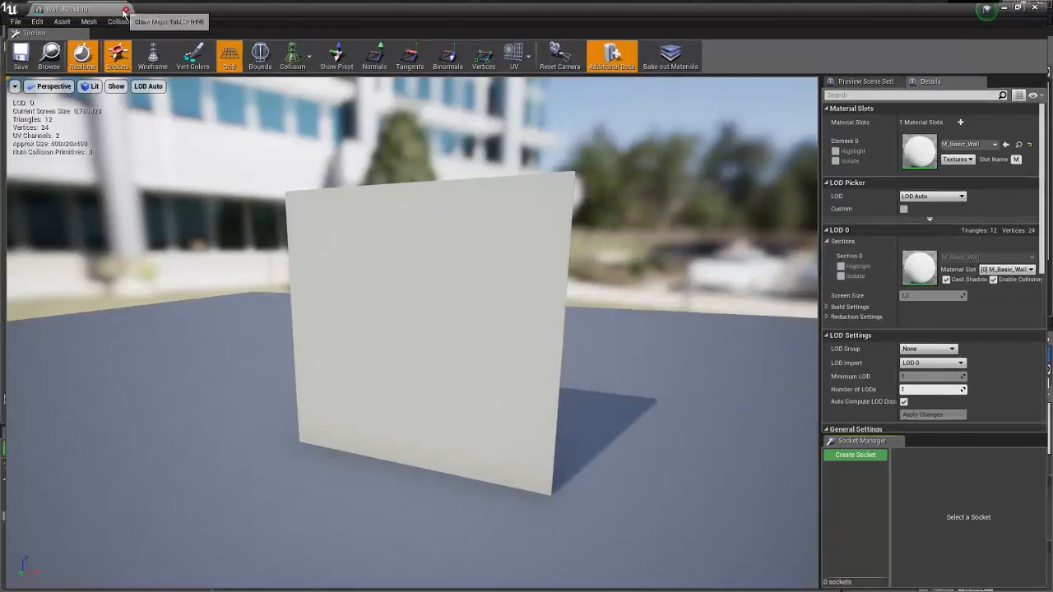
click(125, 11)
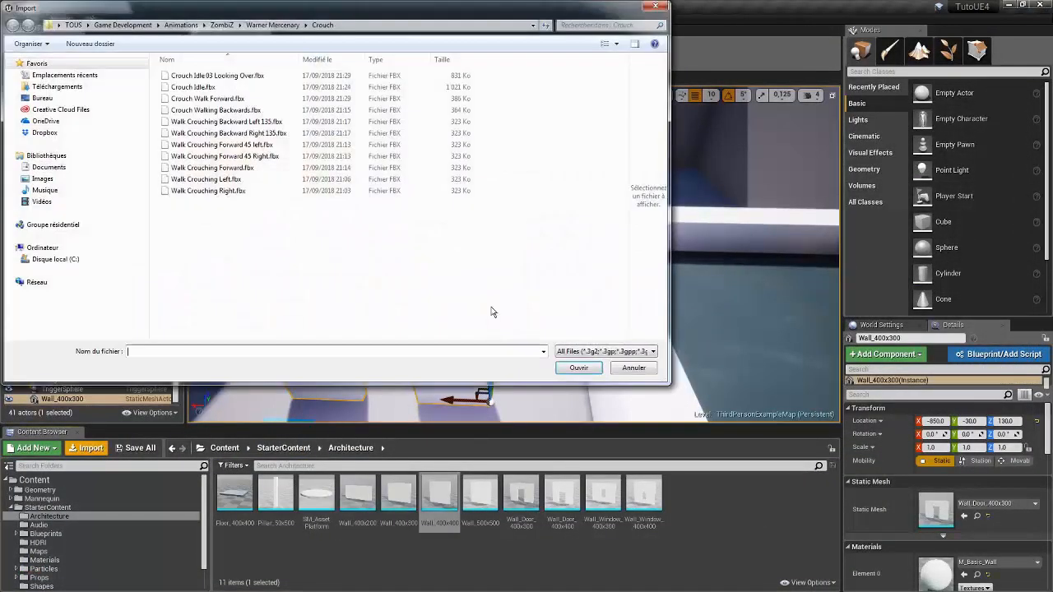
- Choose the Table FBX file from the Game Development folder for import into the Architecture folder
drag(366, 11, 534, 73)
click(242, 88)
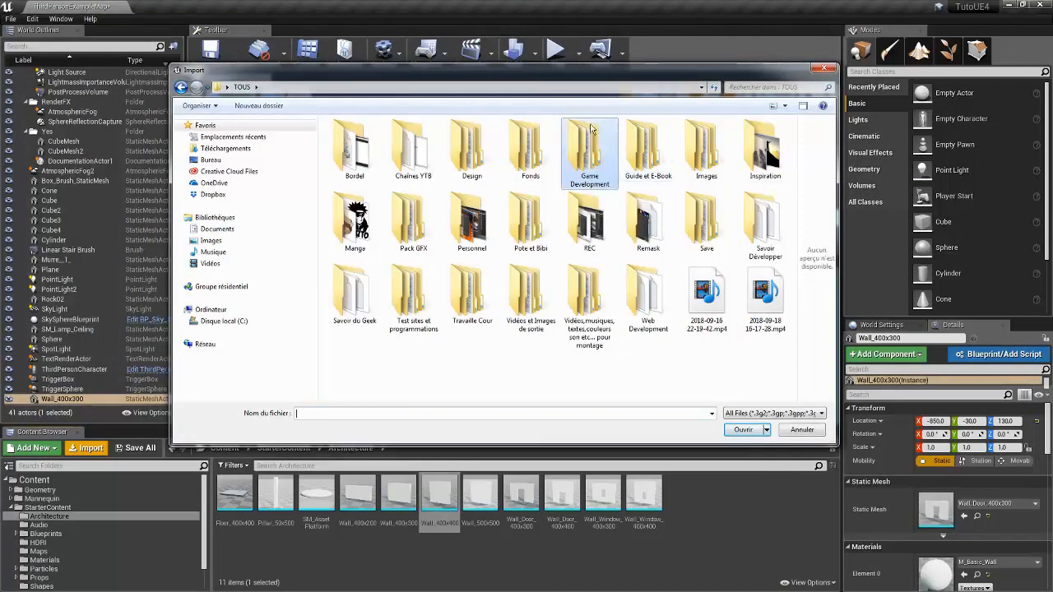
click(602, 162)
double_click(601, 160)
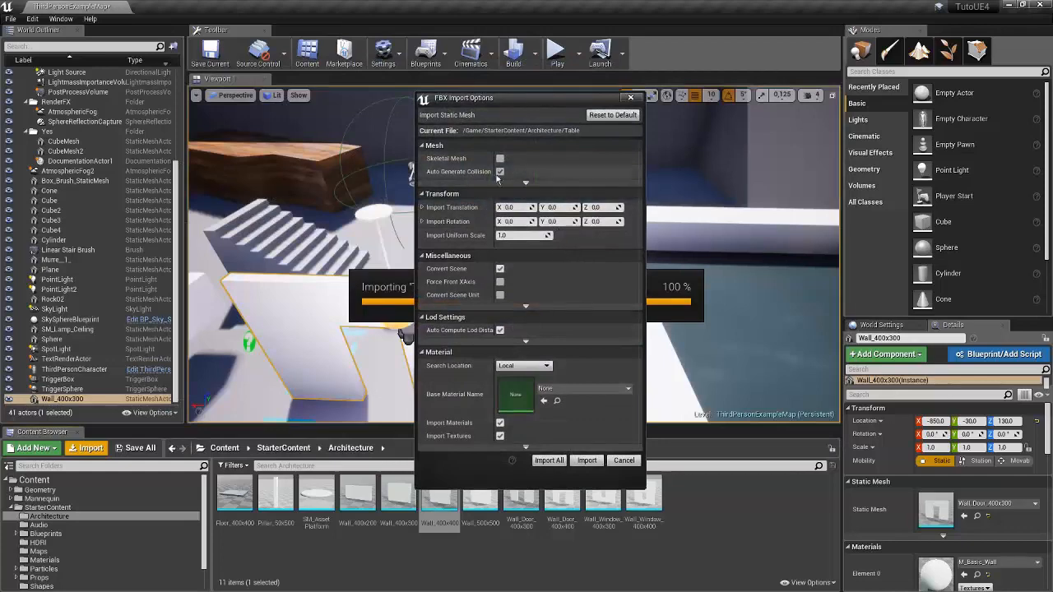
drag(491, 99, 464, 133)
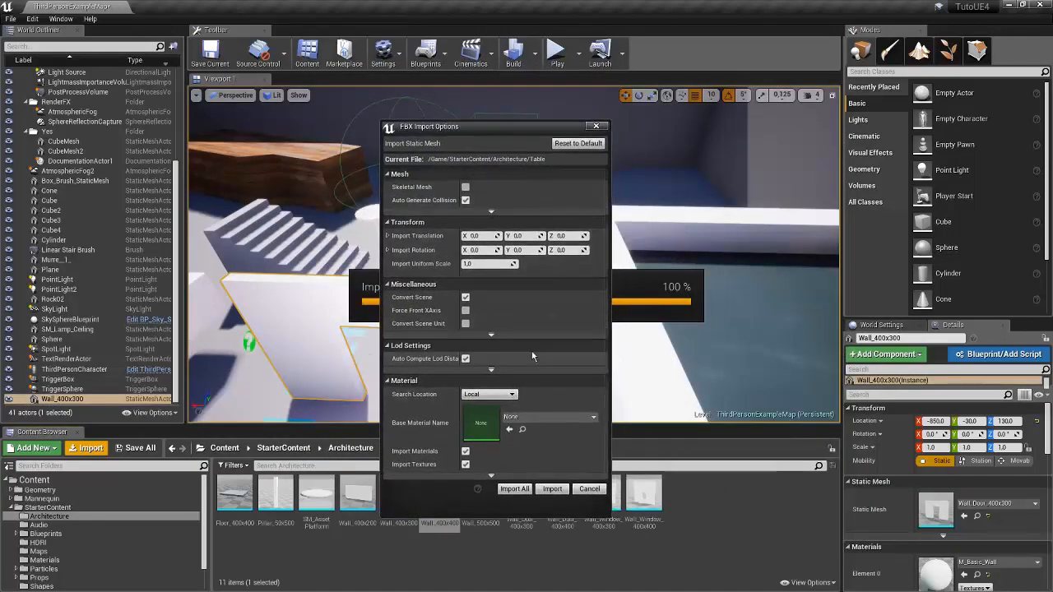
click(466, 187)
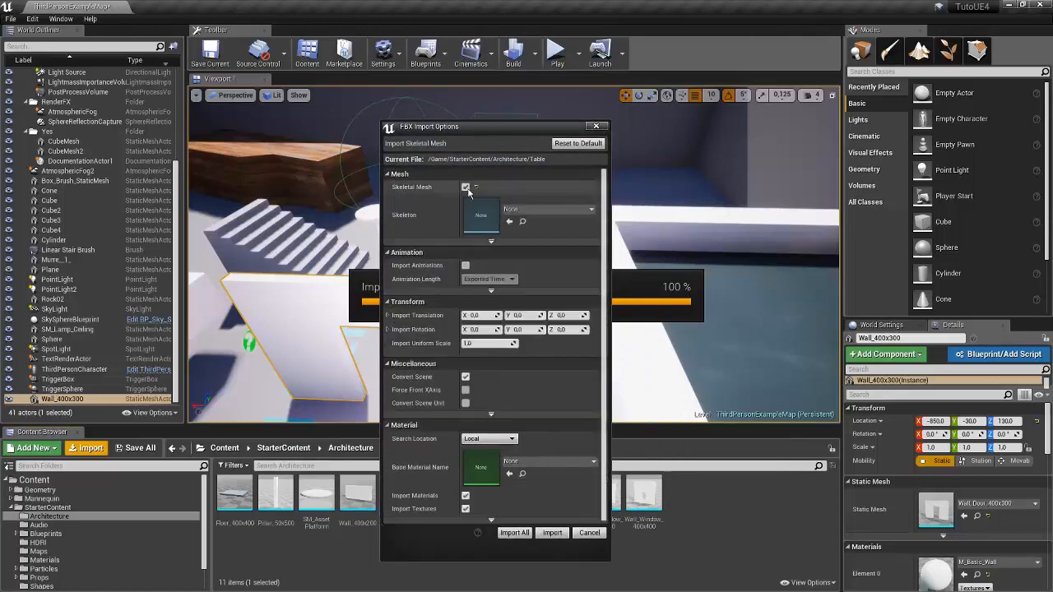
click(465, 186)
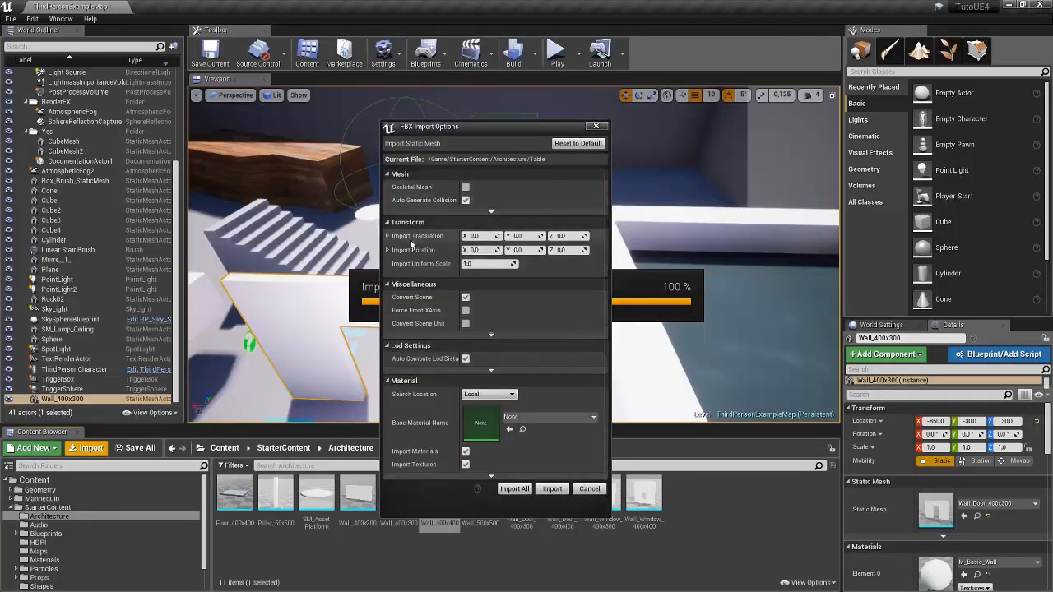
- Show the advanced mesh import options and enable Combine Meshes, keeping Auto Generate Collision on
click(490, 211)
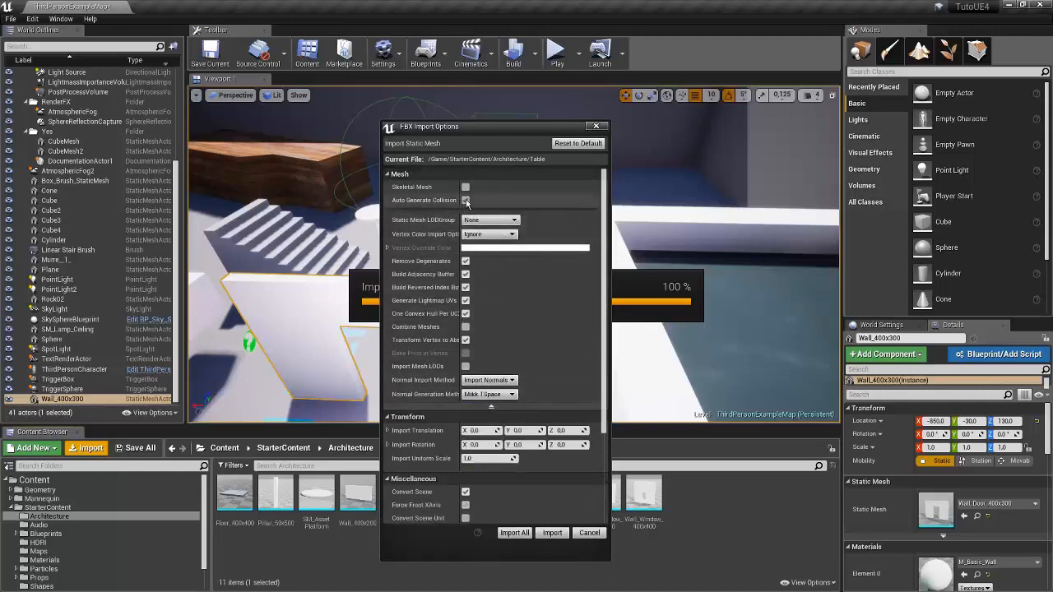
click(466, 201)
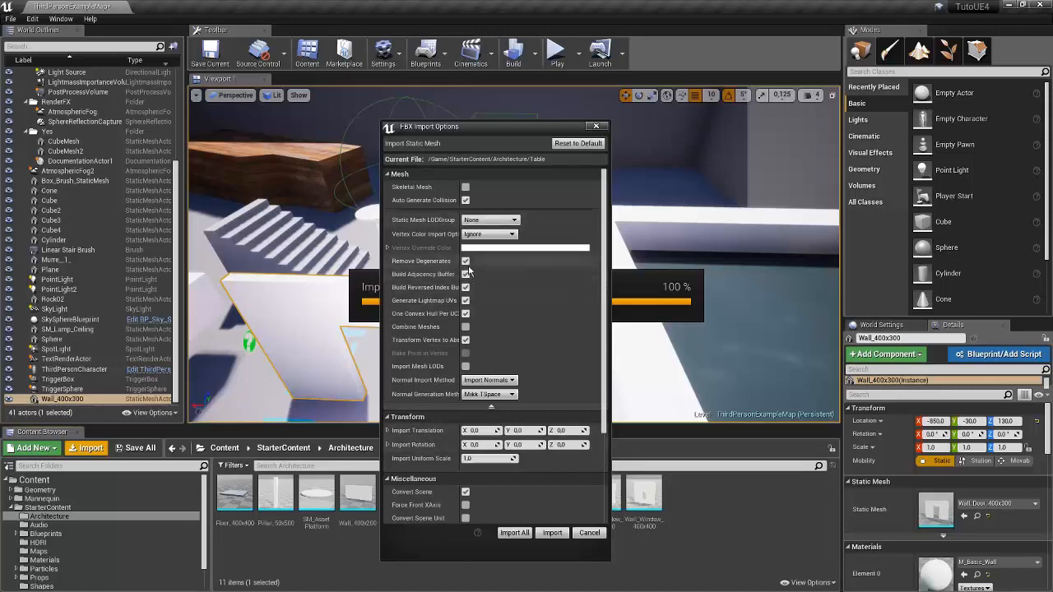
click(465, 326)
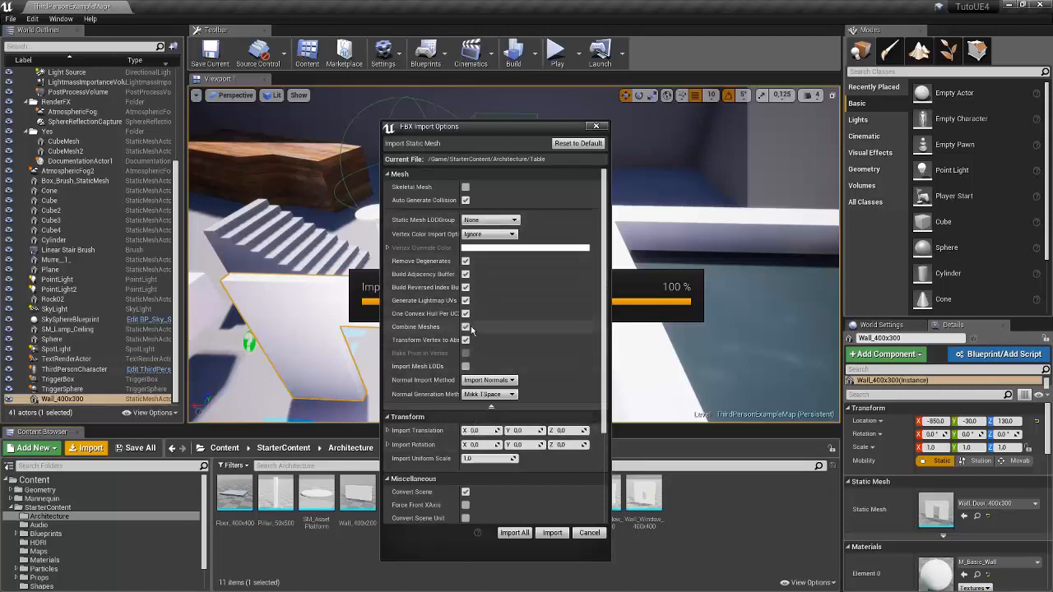
drag(551, 138, 551, 161)
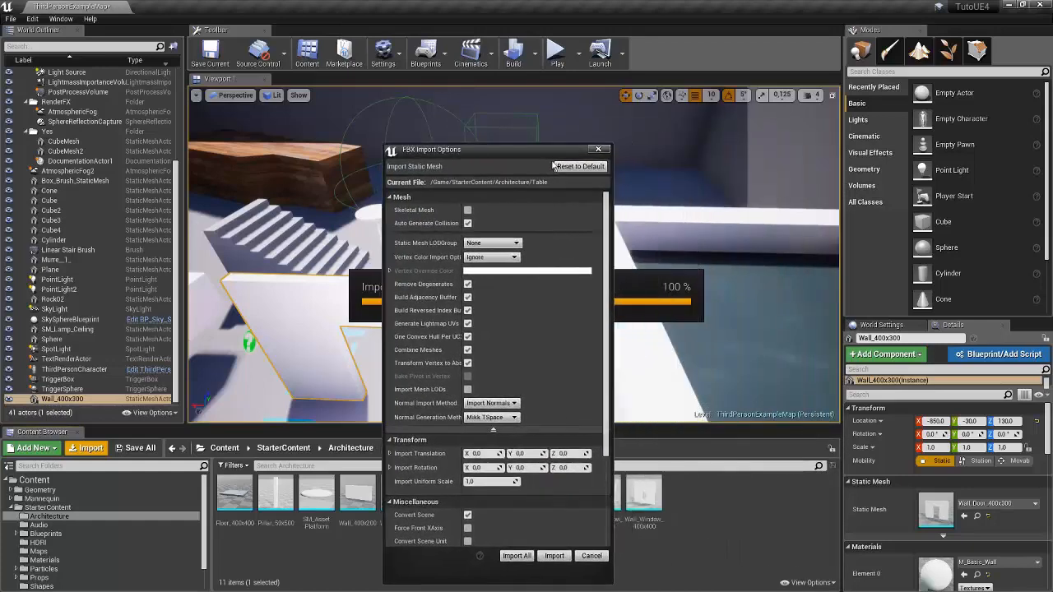
click(467, 350)
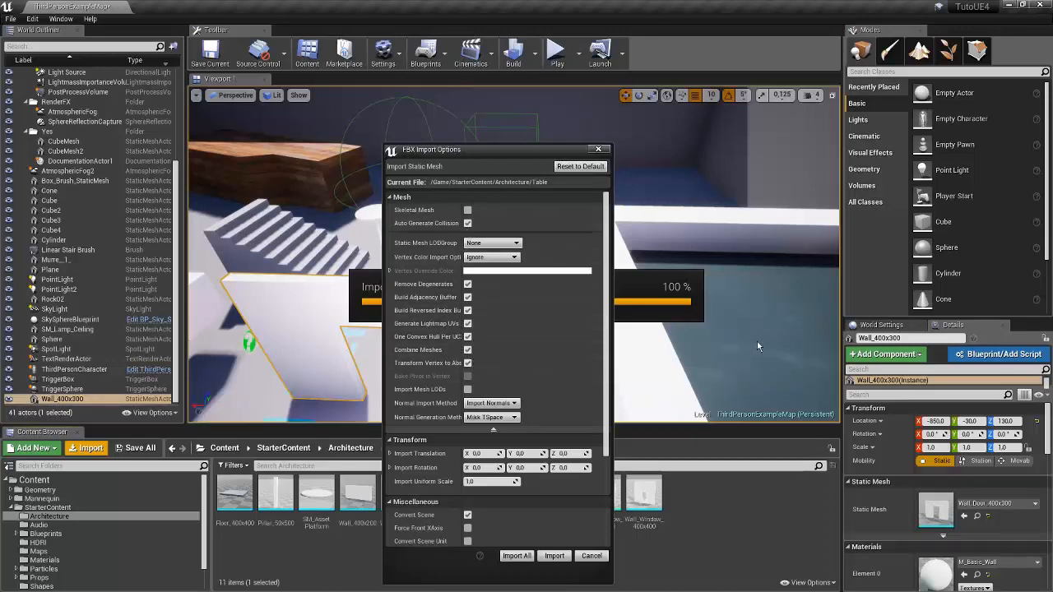
drag(505, 152, 725, 165)
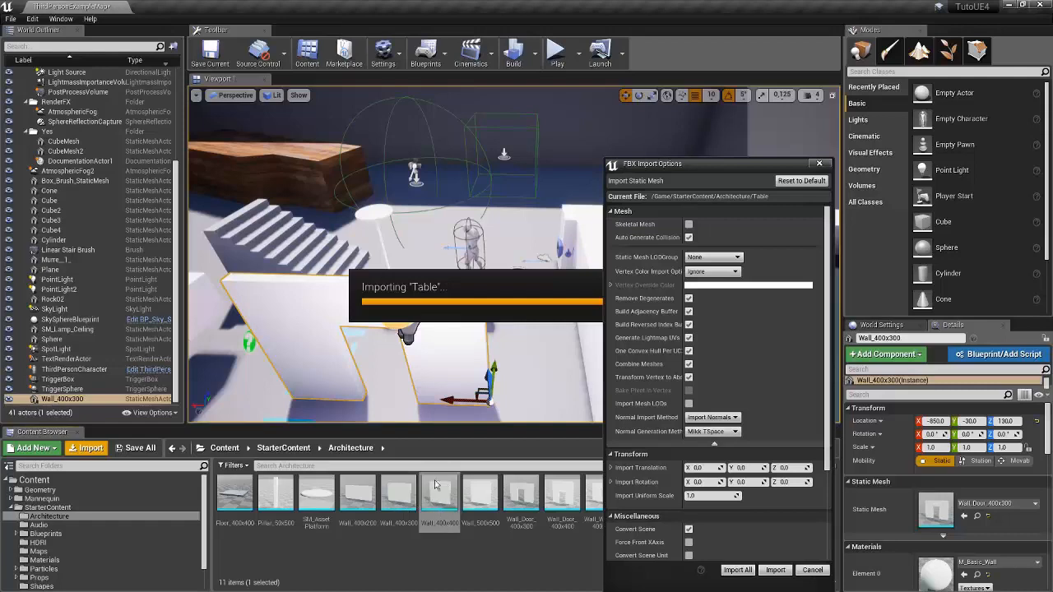
drag(701, 164, 523, 121)
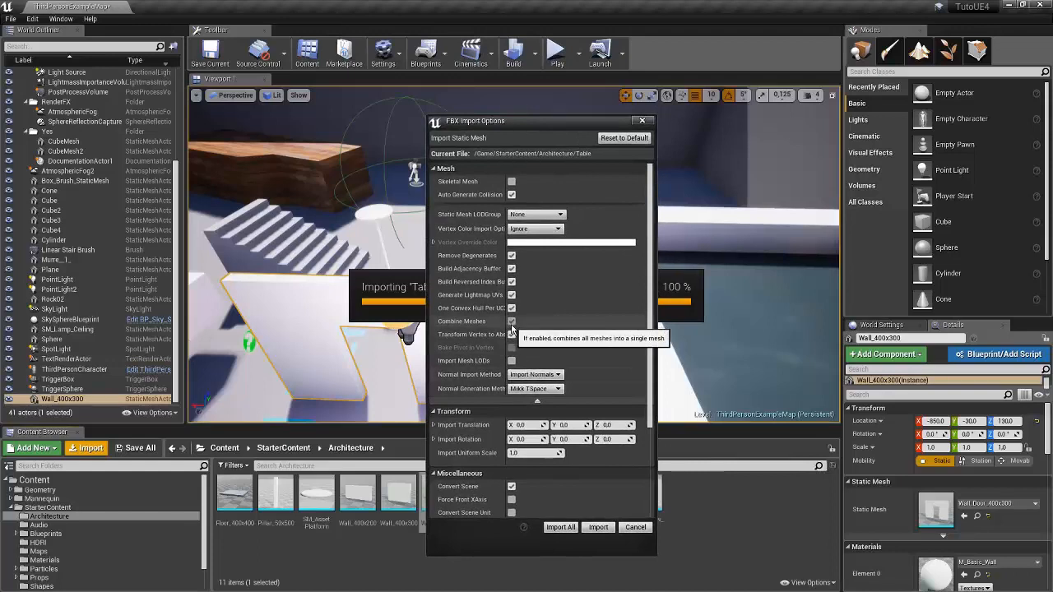
- Review the remaining FBX options, import all of the Table with its materials, and close the message log
scroll(561, 402, down, 2)
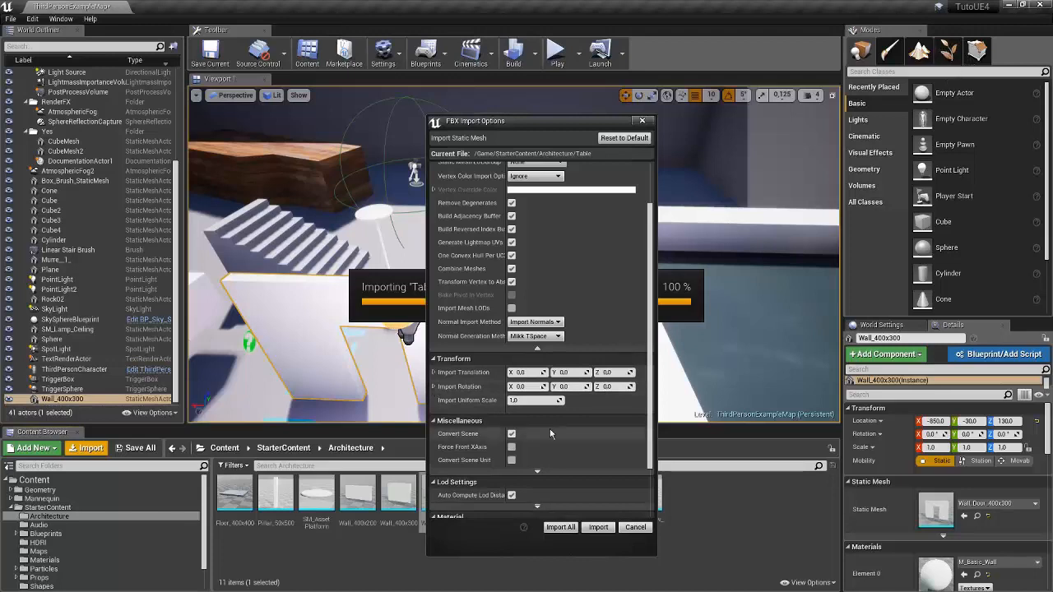
scroll(551, 433, down, 4)
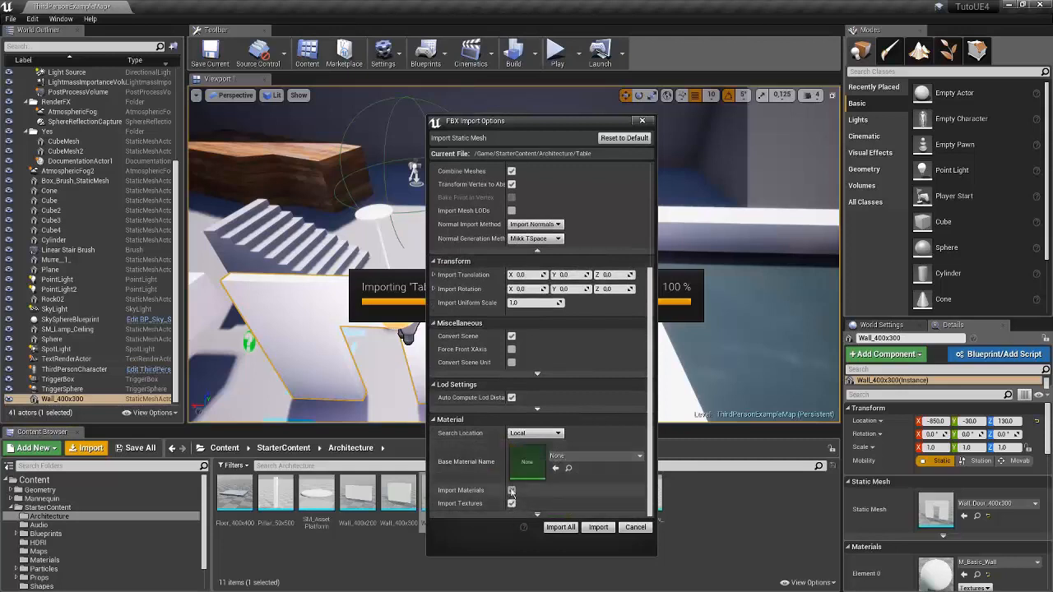
scroll(511, 491, up, 2)
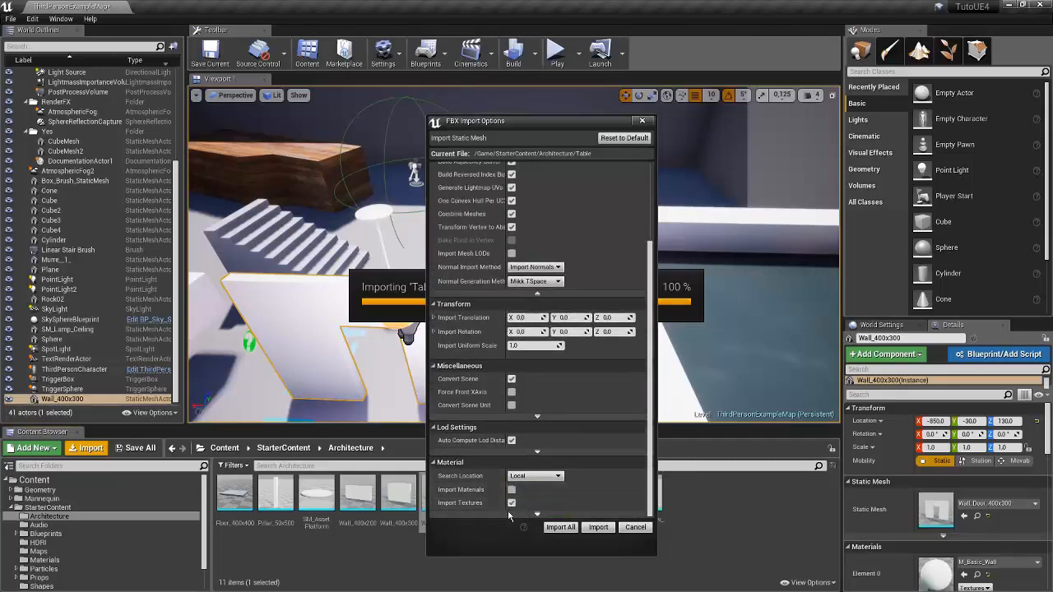
scroll(514, 489, up, 5)
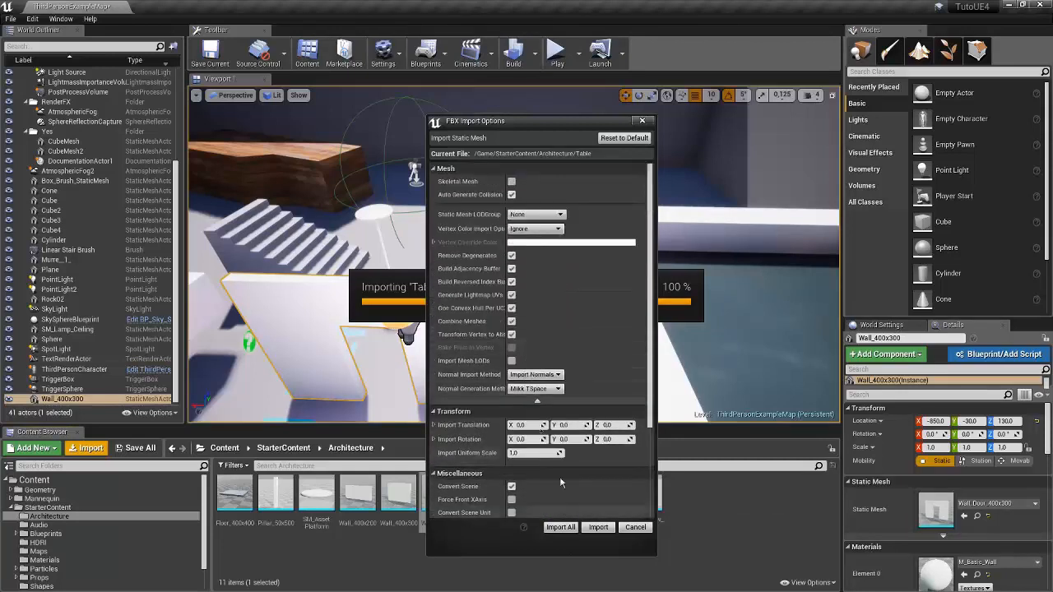
click(562, 527)
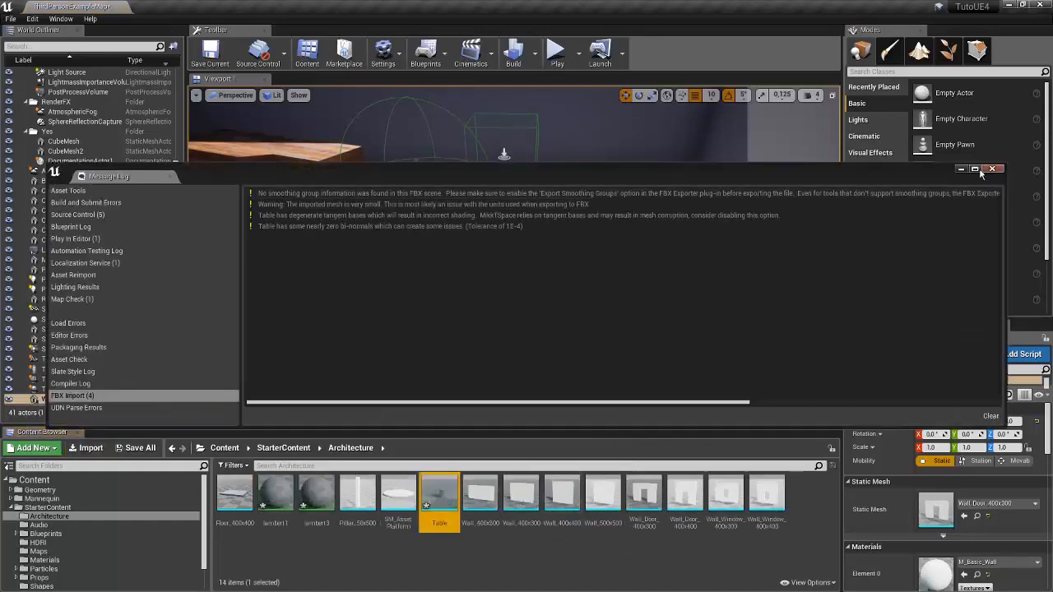
click(993, 169)
right_drag(514, 254, 398, 262)
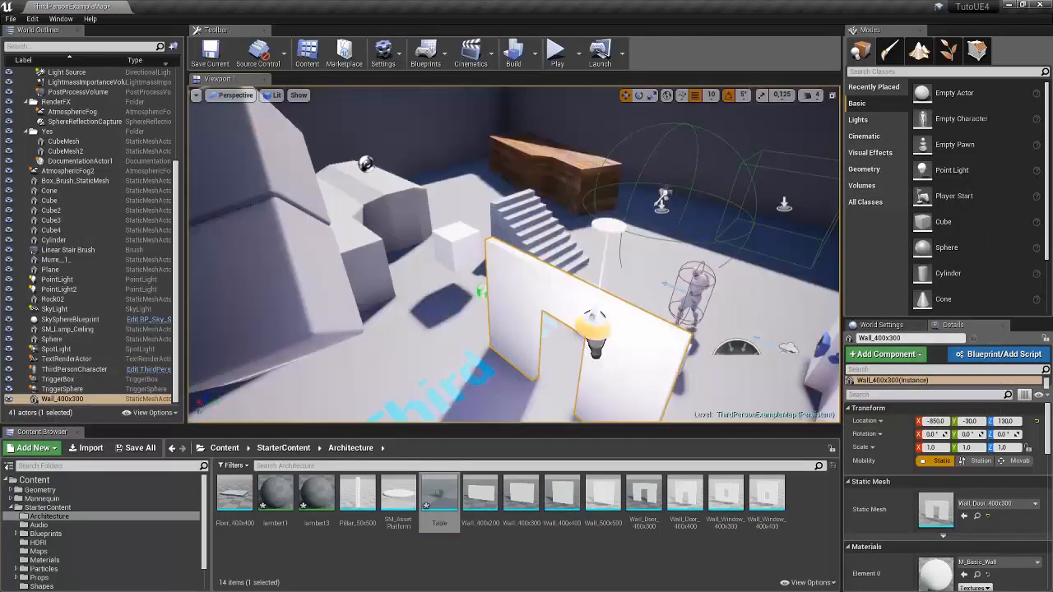
- Place the Table mesh on the open floor at about -27.5 scale, turned upside up by about 180° and raised to Z 320
mouse_move(513, 253)
right_down()
mouse_move(444, 261)
mouse_move(526, 272)
mouse_move(510, 271)
right_up()
drag(439, 494, 427, 325)
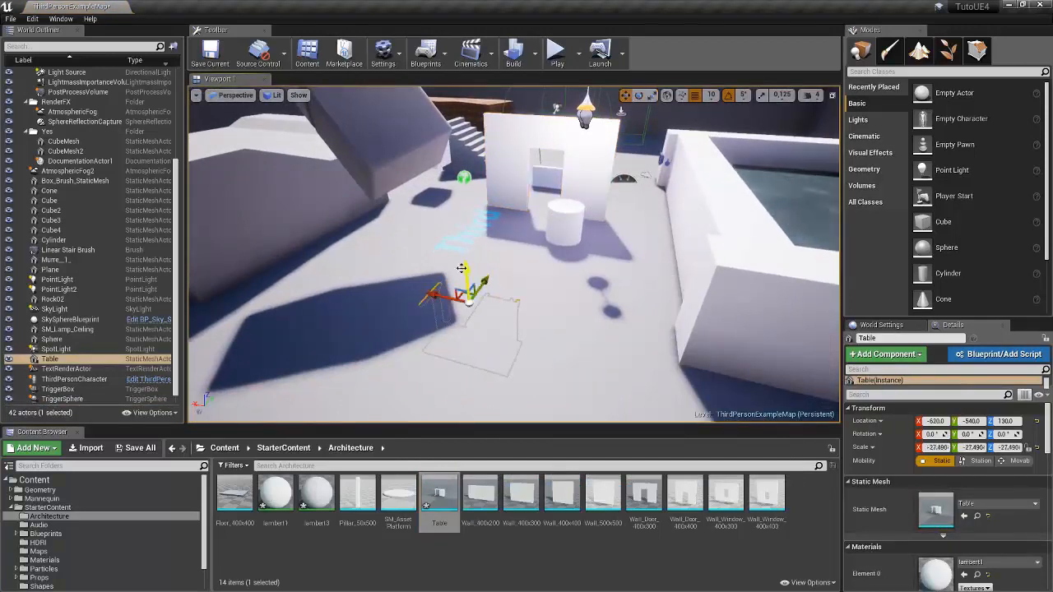
key(e)
drag(492, 327, 526, 323)
drag(463, 265, 483, 238)
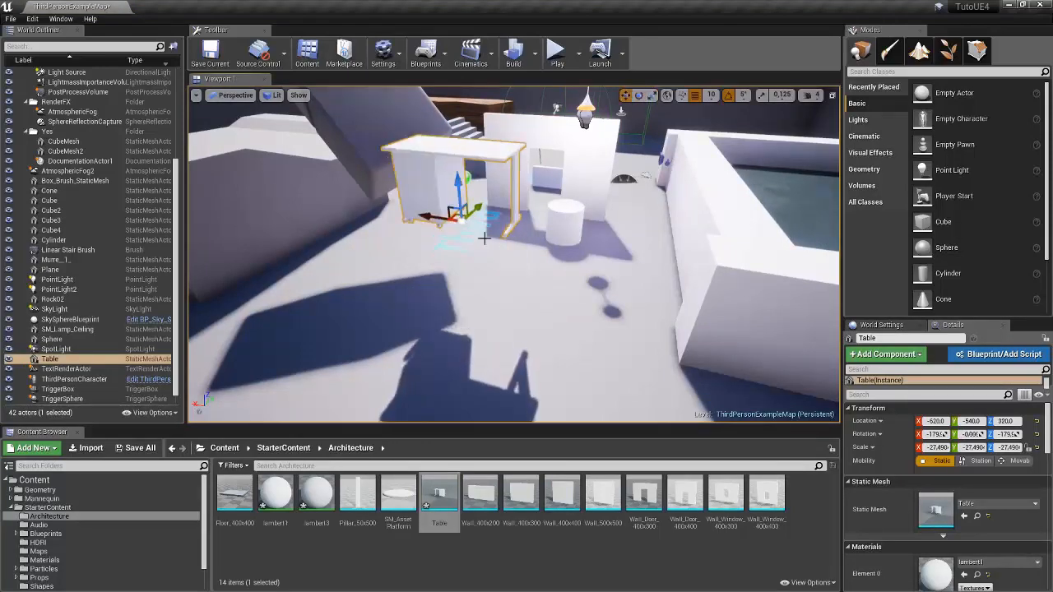
- Drop the table onto the floor and enlarge it uniformly to a scale of about -54.8
key(End)
right_drag(491, 245, 476, 279)
key(w)
key(s)
key(space)
key(space)
drag(518, 287, 625, 167)
key(space)
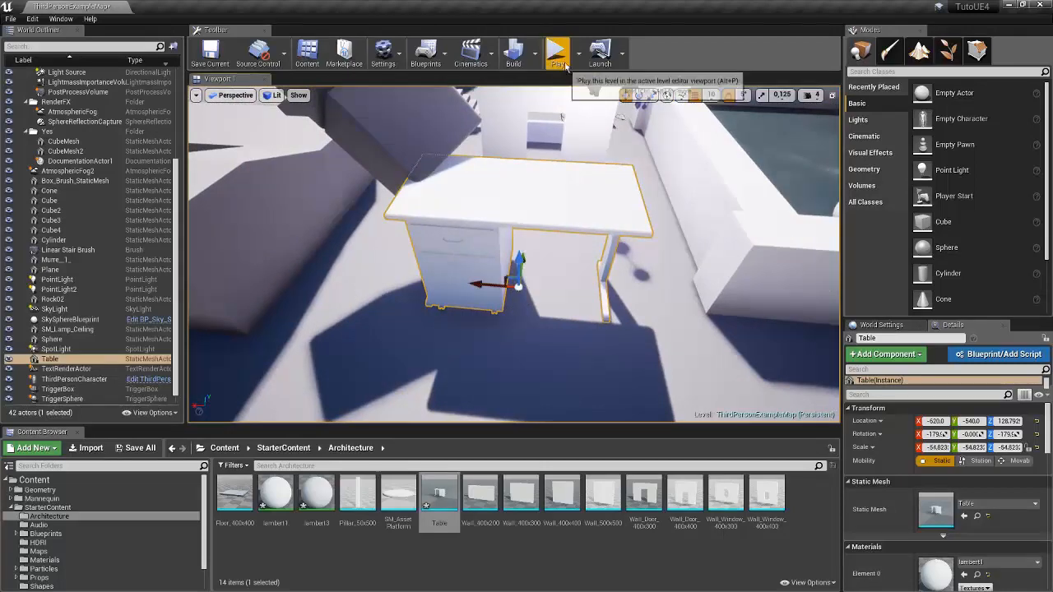
- Play the level, walk the character around and under the table to test its collision, and stop playing
key(alt+p)
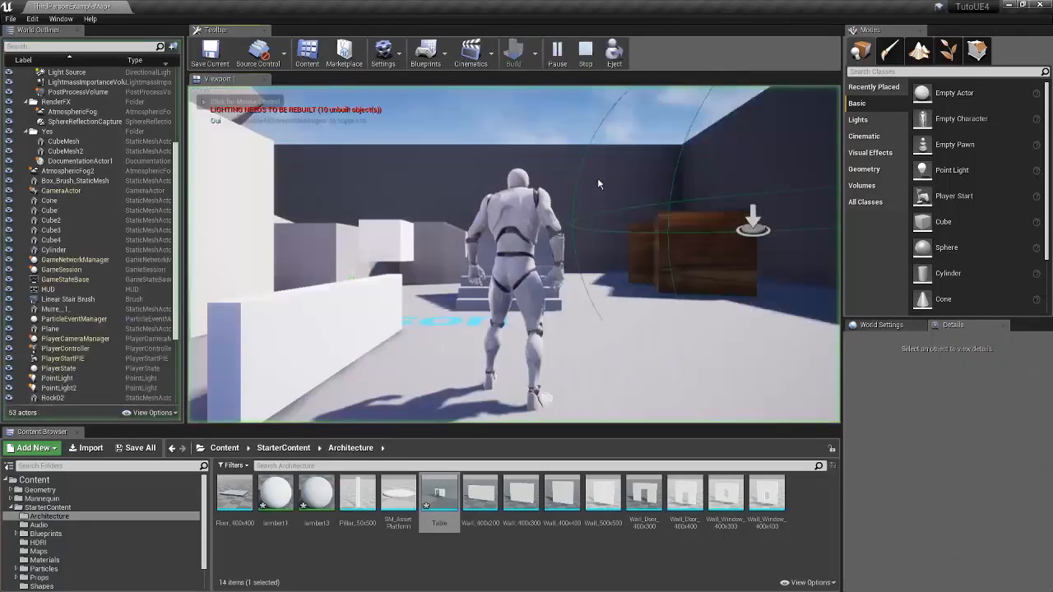
key(w)
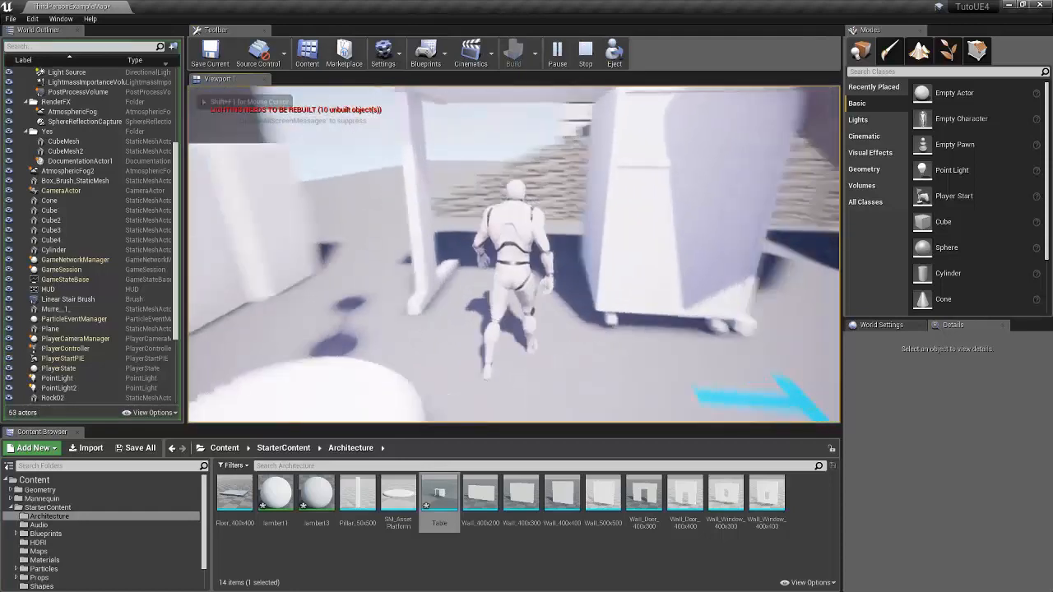
key(w)
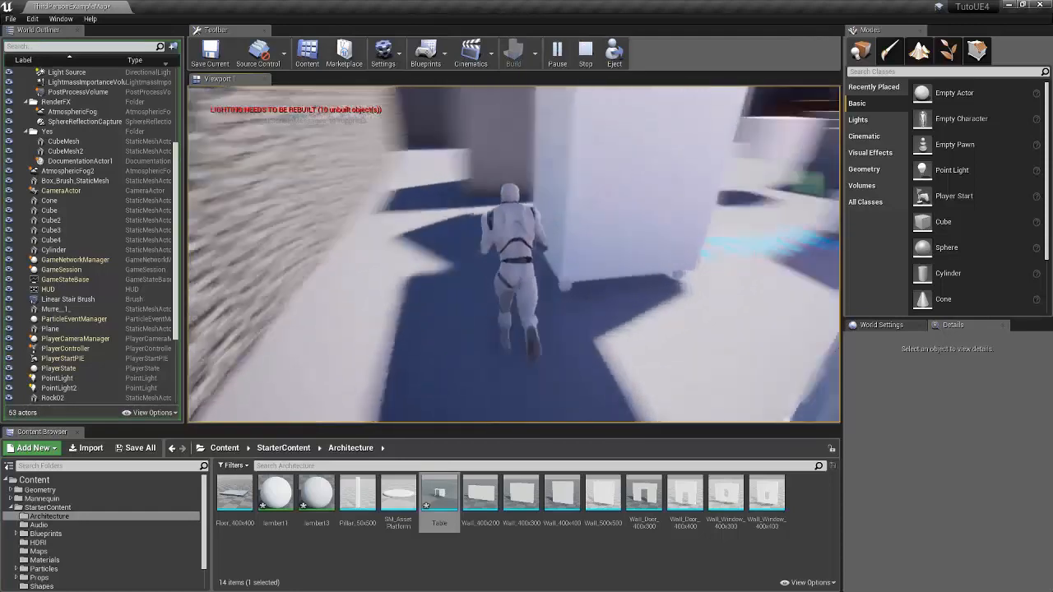
key(w)
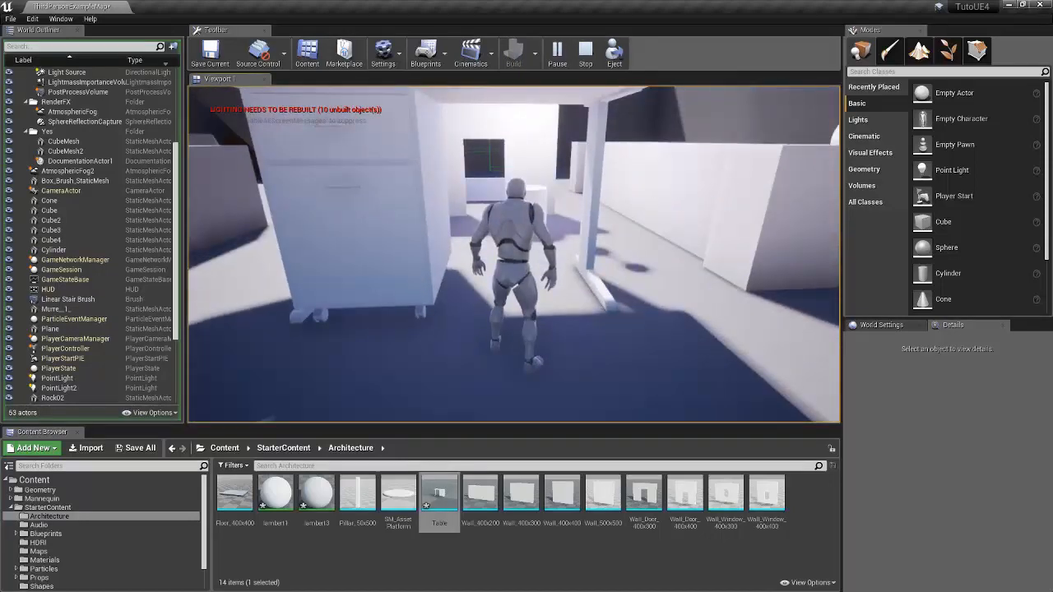
key(Escape)
- Examine the Table asset's material slots, LOD, general and collision settings in the static mesh editor
double_click(439, 494)
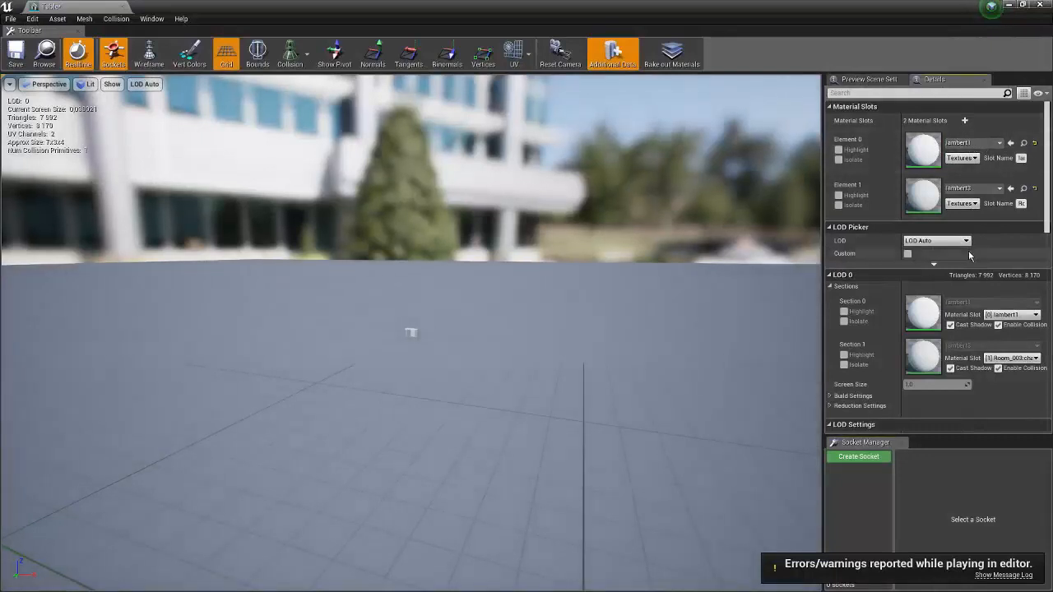
scroll(966, 206, down, 2)
scroll(958, 236, down, 4)
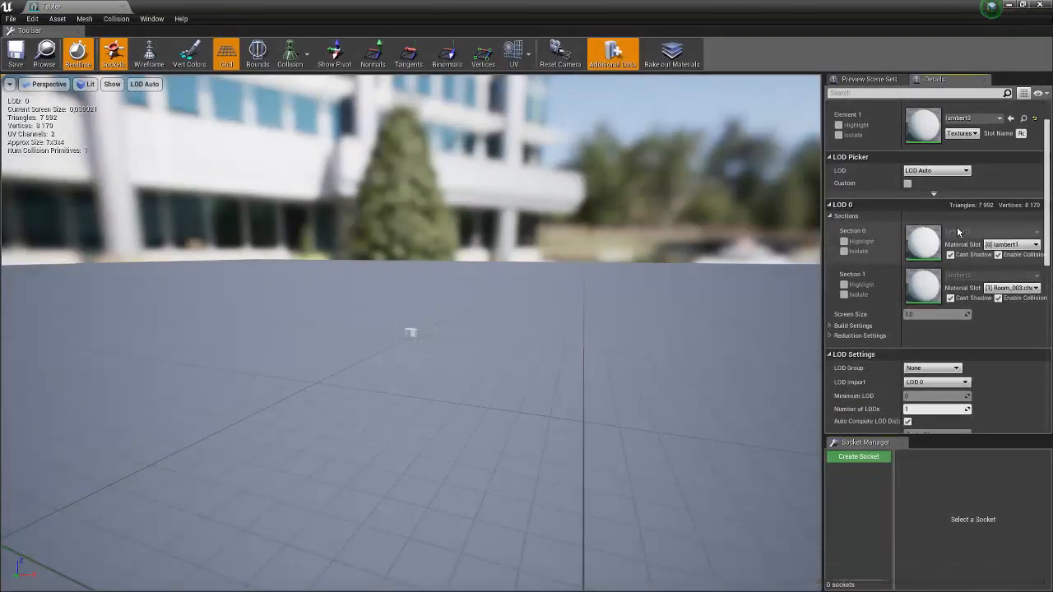
scroll(958, 237, down, 2)
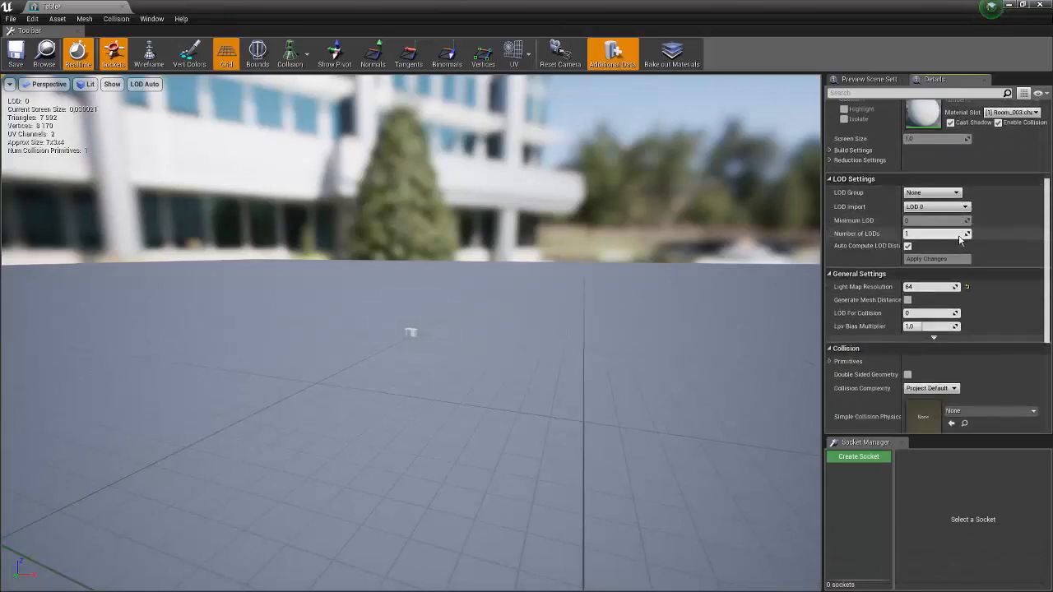
scroll(960, 240, down, 4)
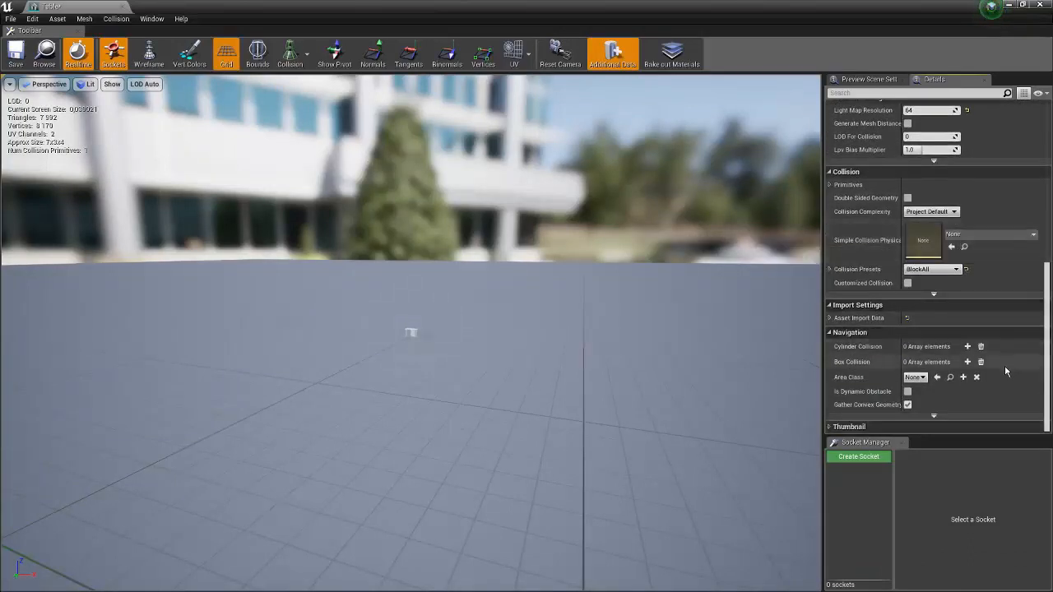
scroll(909, 284, up, 2)
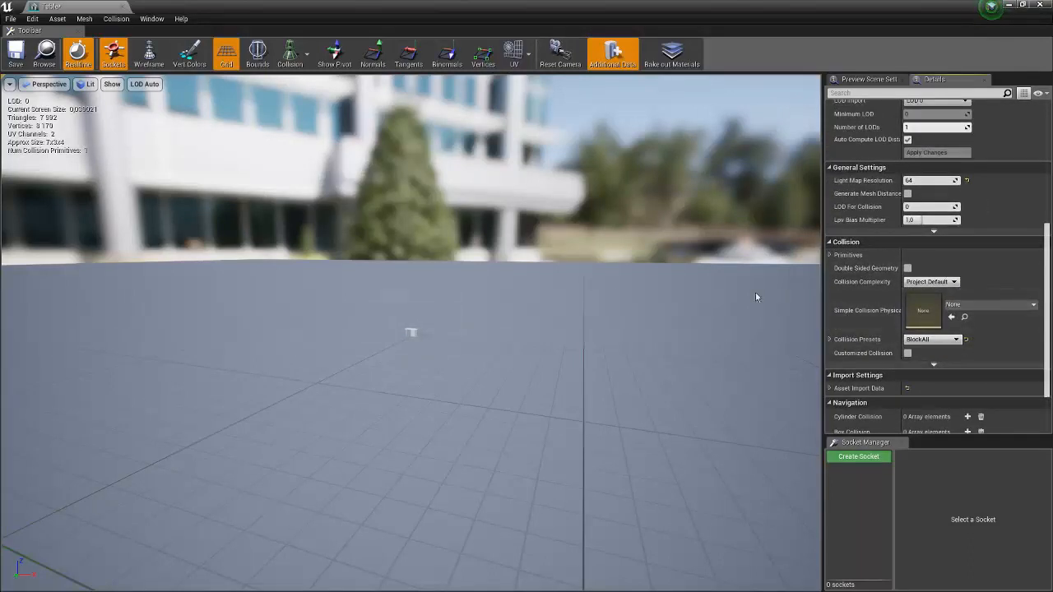
click(845, 256)
click(845, 255)
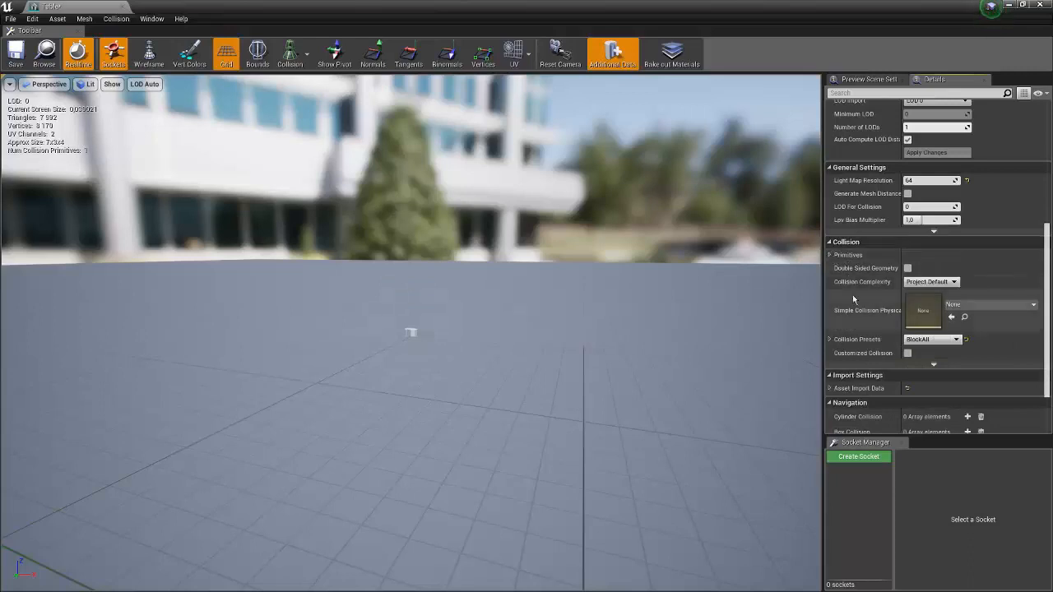
- Try the NoCollision preset on the table and return it to BlockAll
click(925, 339)
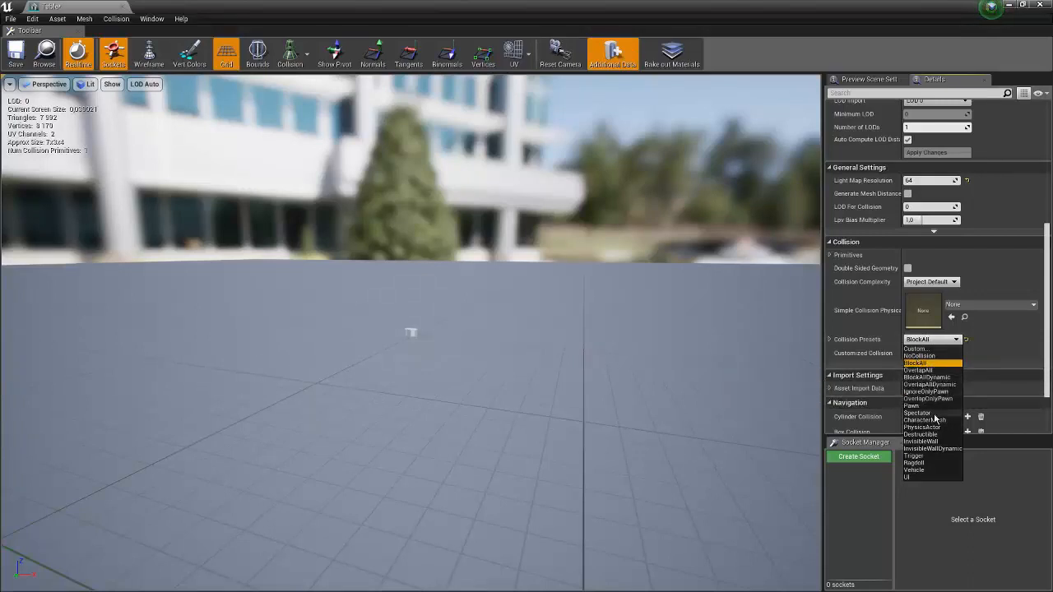
click(926, 355)
click(927, 340)
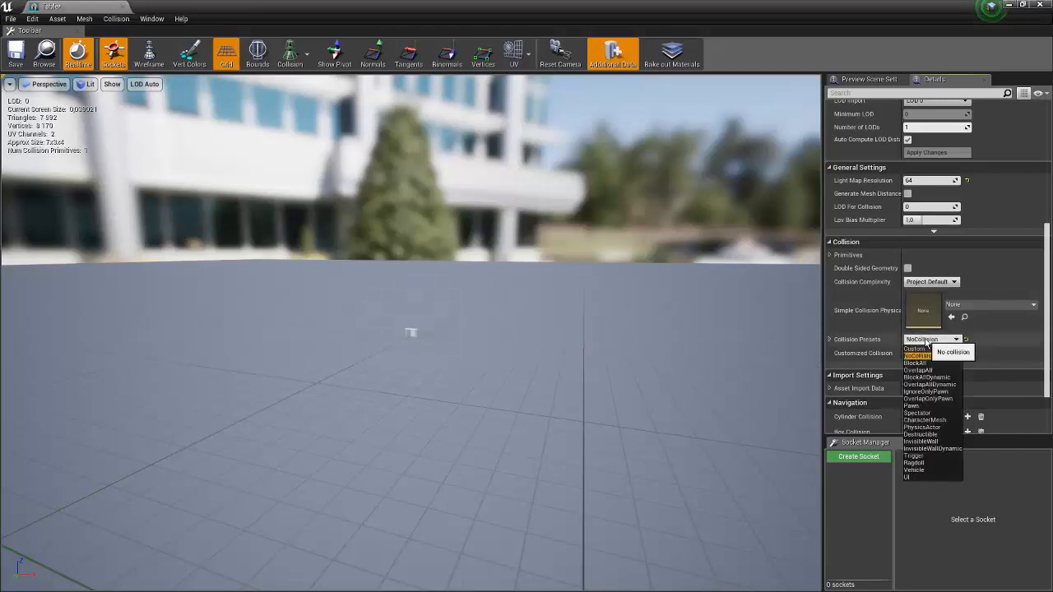
click(934, 364)
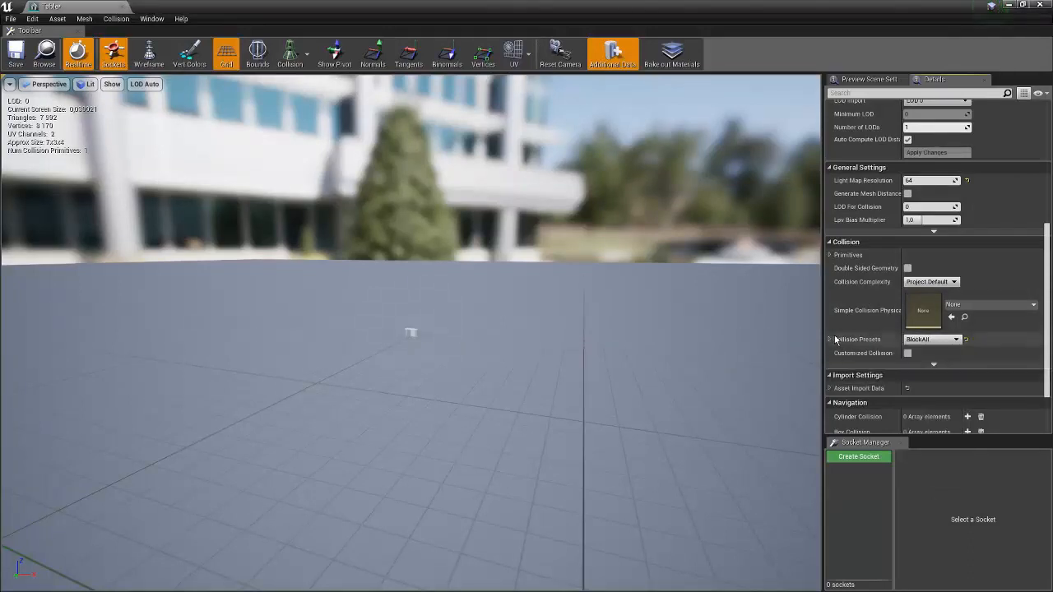
- Expand the collision preset details and try BlockAllDynamic, followed by the Custom preset
click(829, 340)
click(929, 339)
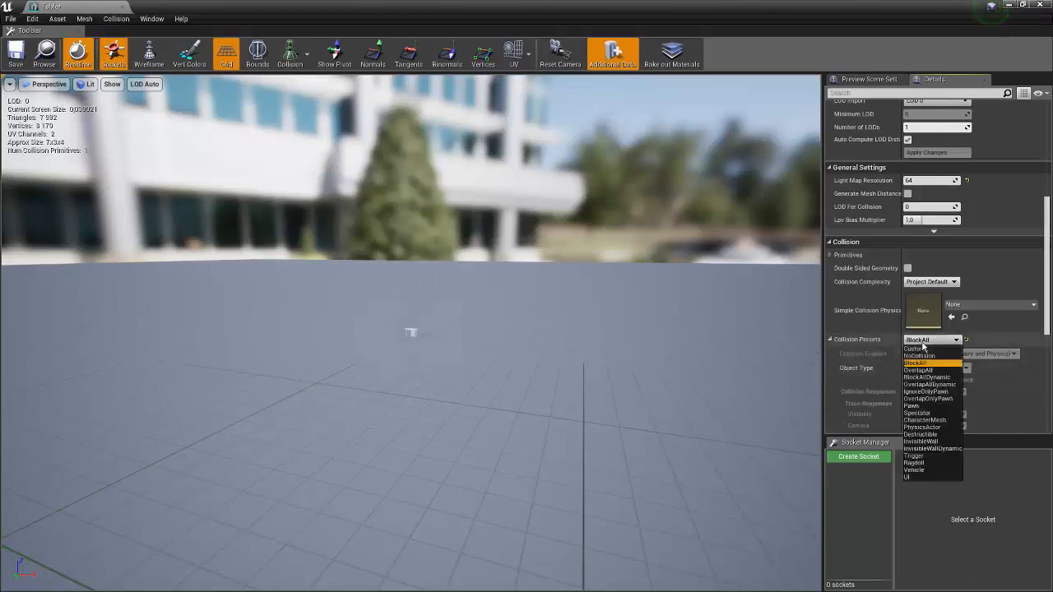
click(925, 377)
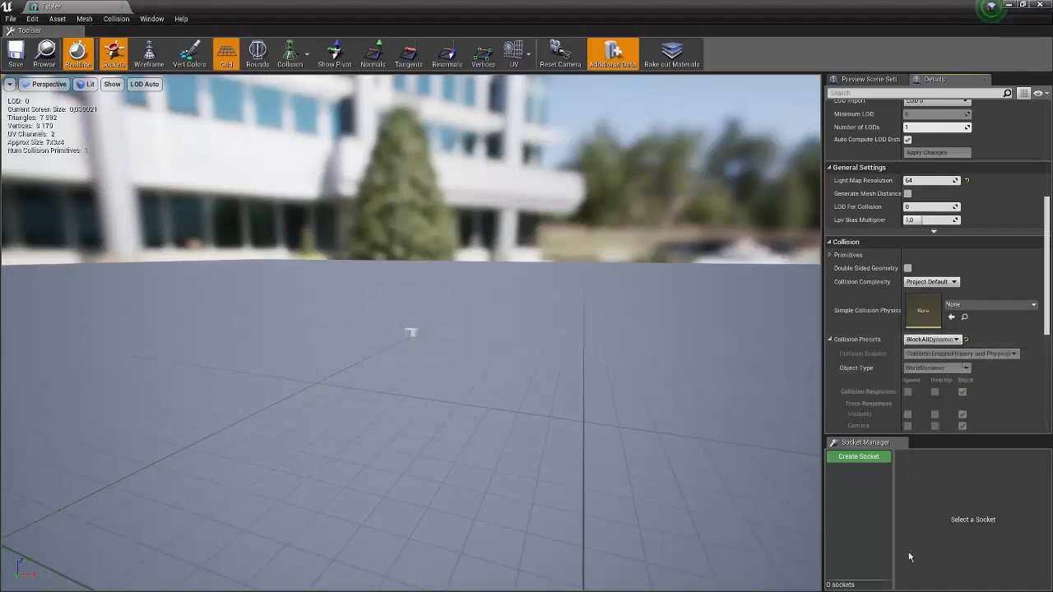
click(929, 339)
click(921, 350)
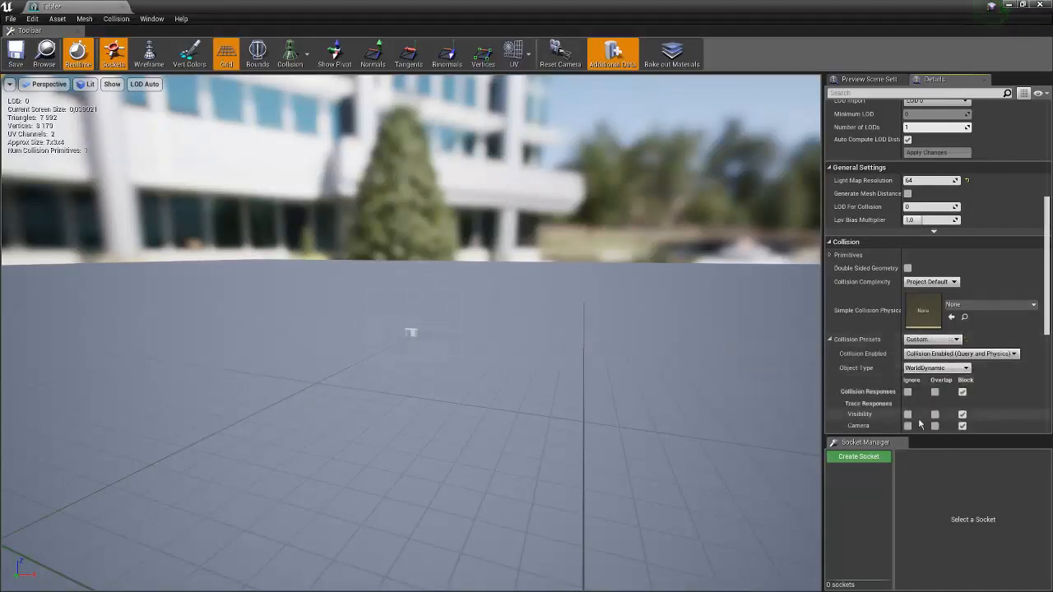
- Examine the Custom preset's Collision Enabled modes, object type and per-channel responses, keeping Query and Physics enabled
scroll(978, 296, down, 4)
click(983, 284)
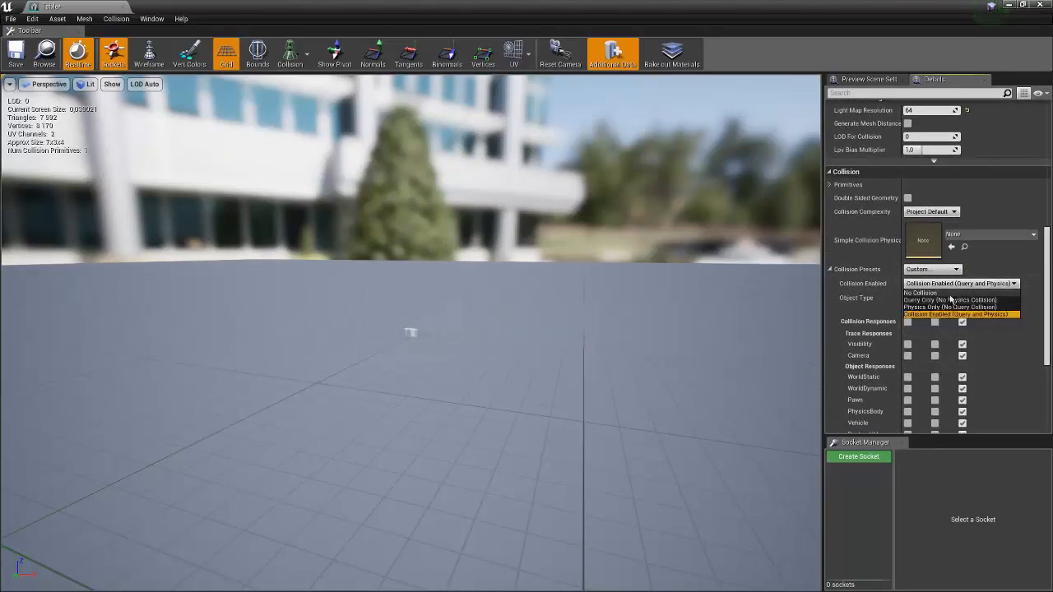
click(947, 315)
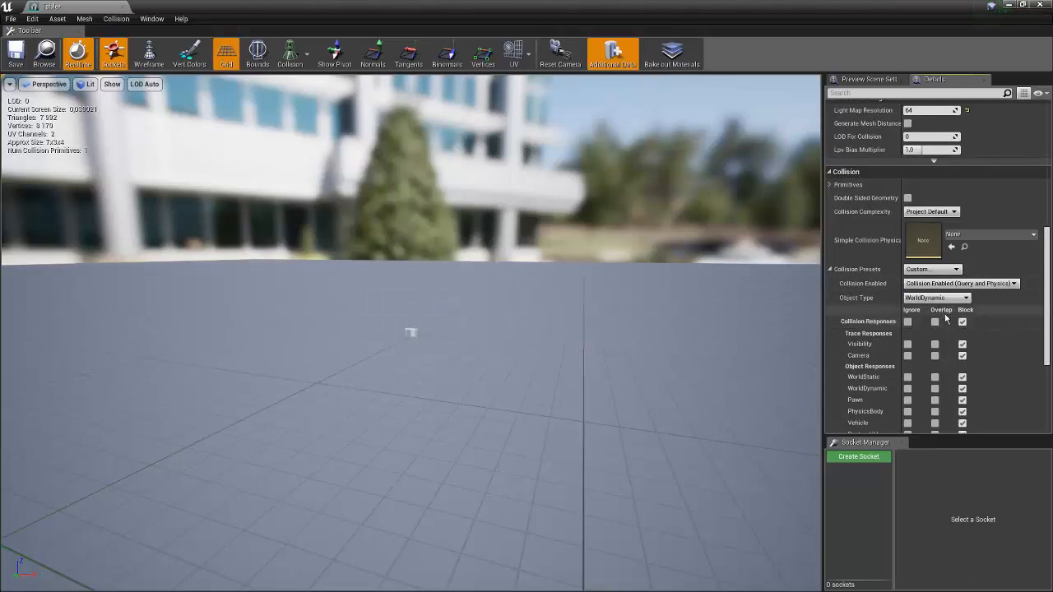
scroll(921, 323, down, 3)
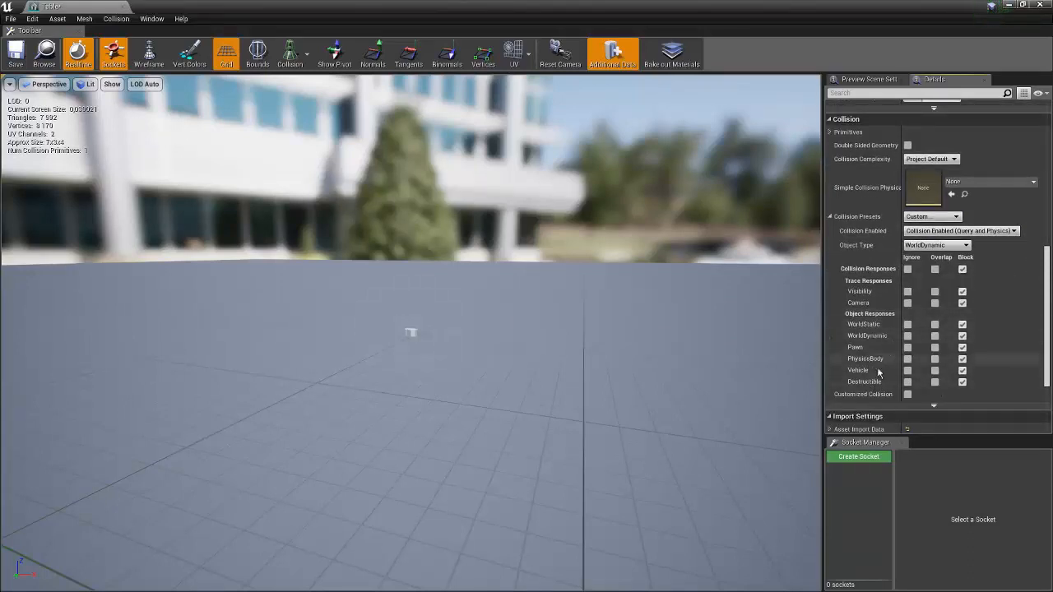
scroll(950, 382, down, 3)
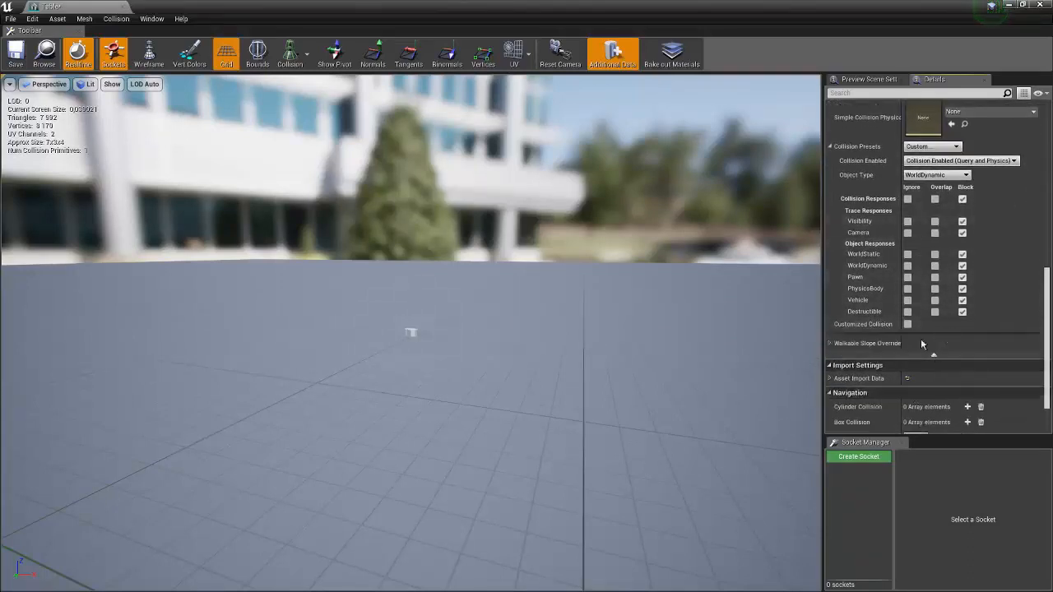
click(933, 177)
click(943, 162)
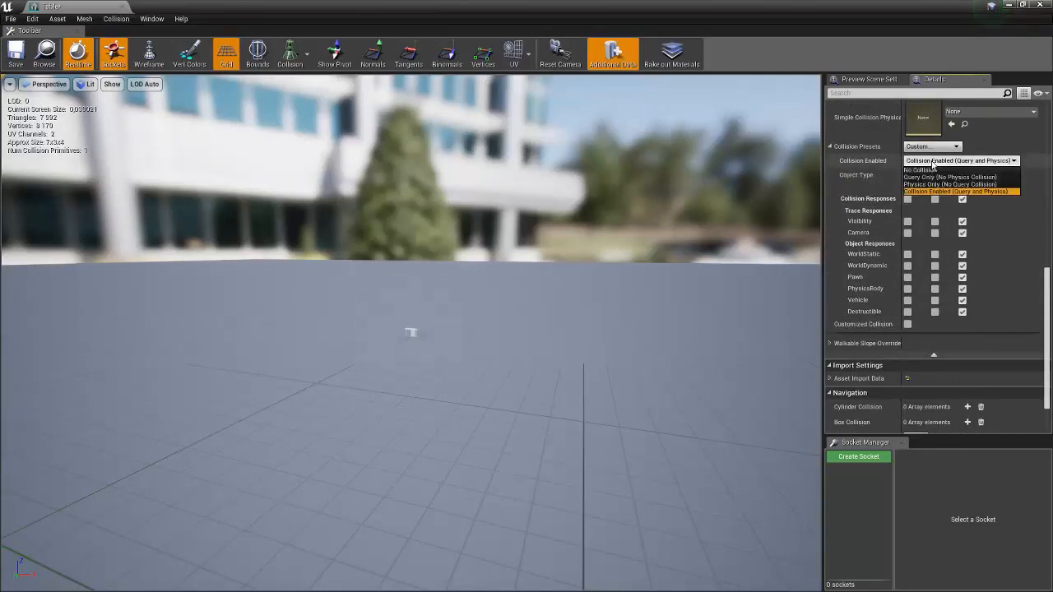
click(931, 147)
scroll(927, 306, up, 2)
drag(1049, 291, 1046, 297)
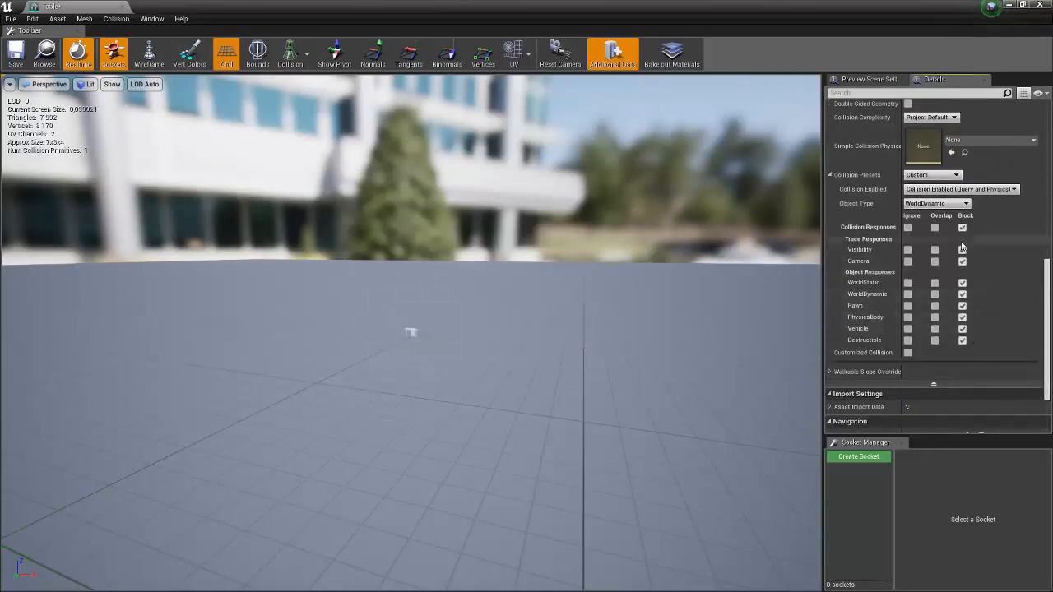
- Try the Ignore response for the Pawn channel and switch it back to Block
click(907, 306)
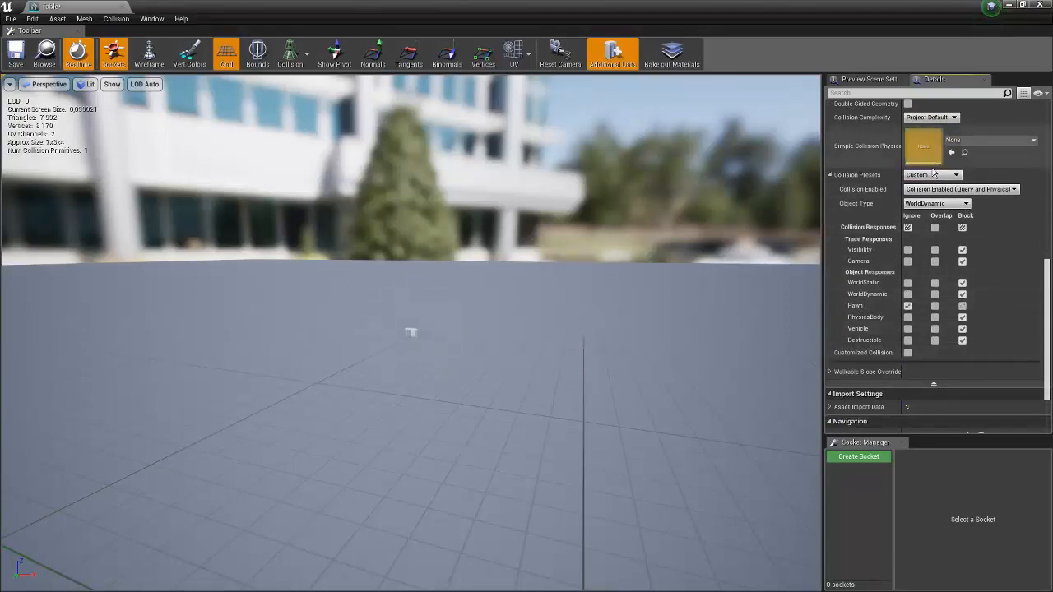
click(962, 307)
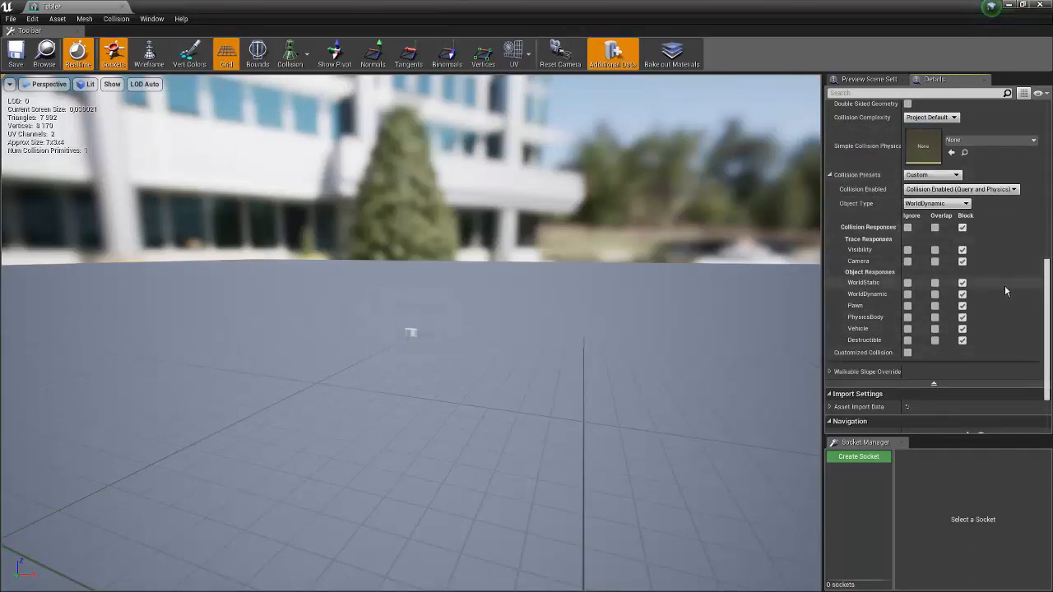
scroll(1004, 285, down, 2)
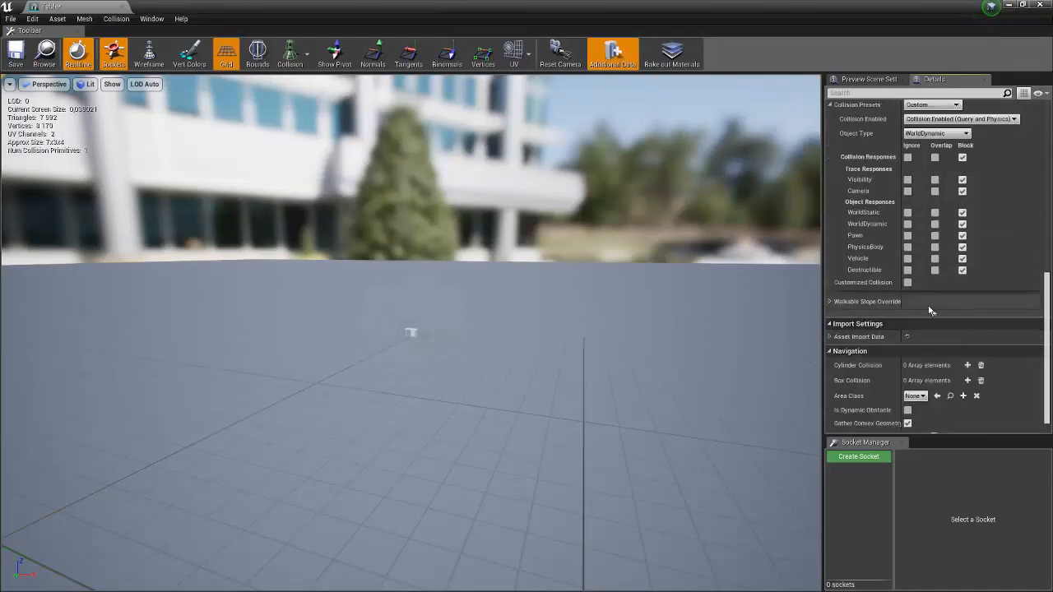
scroll(929, 310, up, 2)
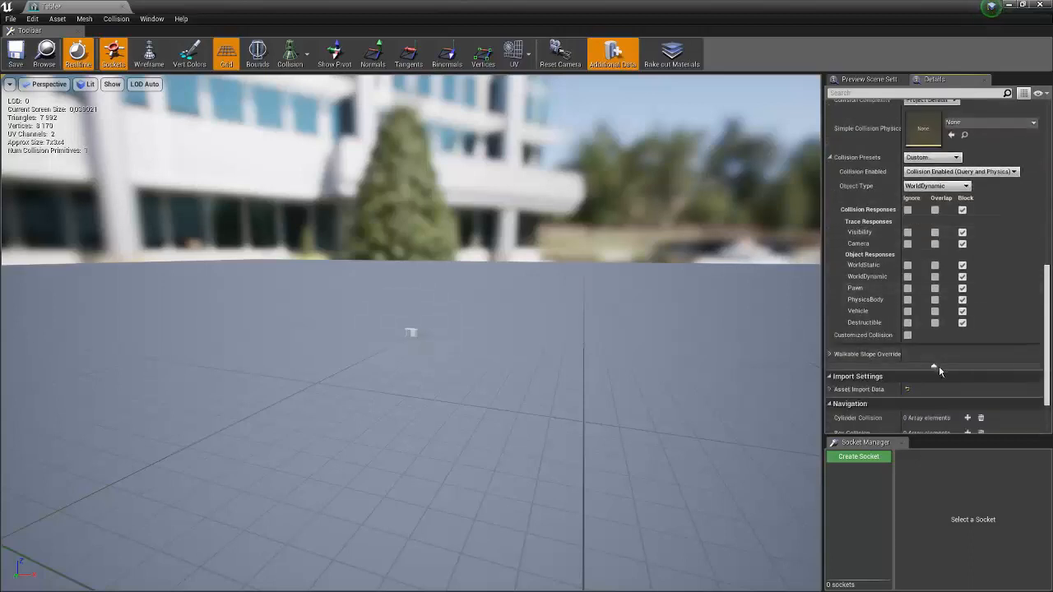
- Set the table's collision preset back to BlockAll
click(931, 157)
click(925, 175)
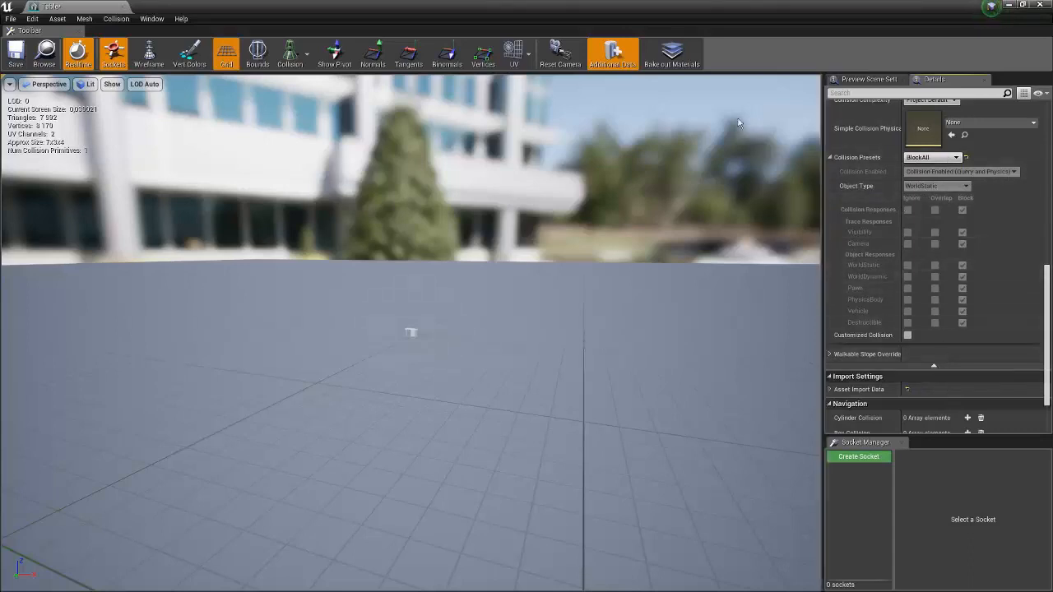
scroll(389, 312, up, 5)
scroll(425, 330, up, 3)
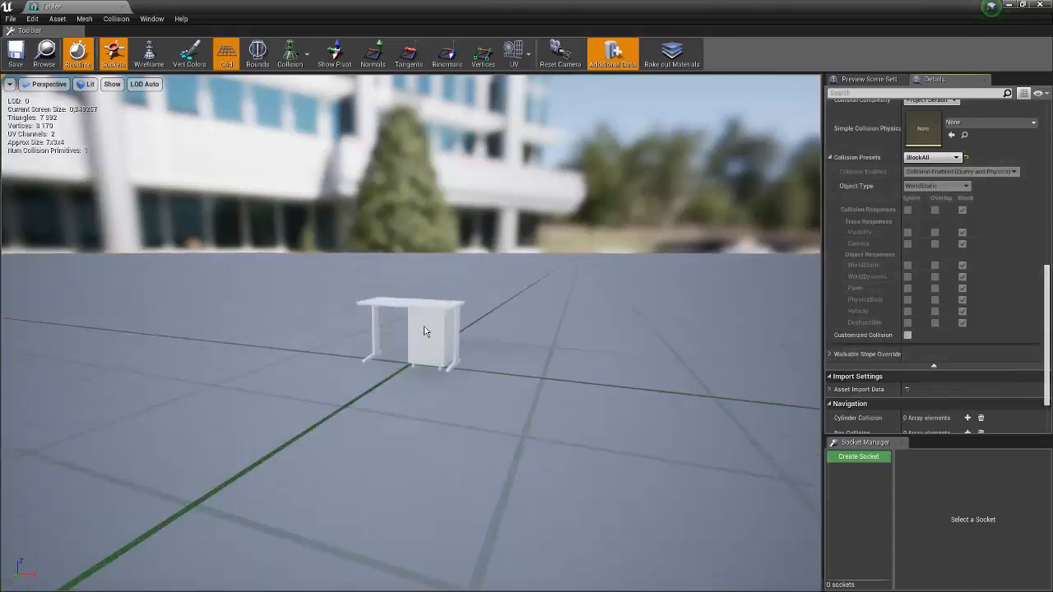
- Collapse the advanced collision options and review the available collision presets, keeping BlockAll
click(933, 366)
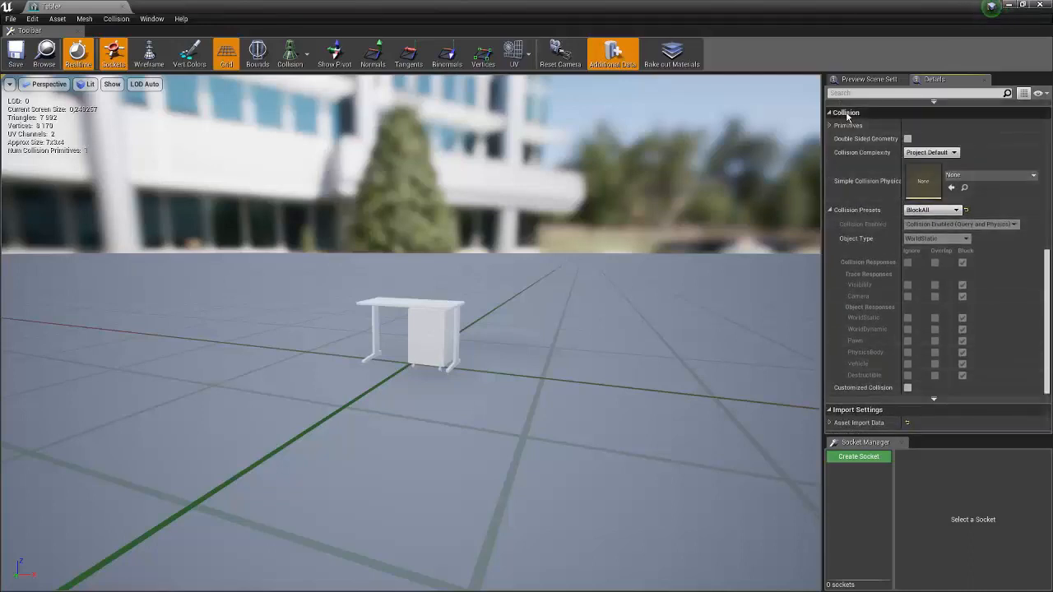
scroll(890, 185, down, 2)
scroll(934, 327, up, 4)
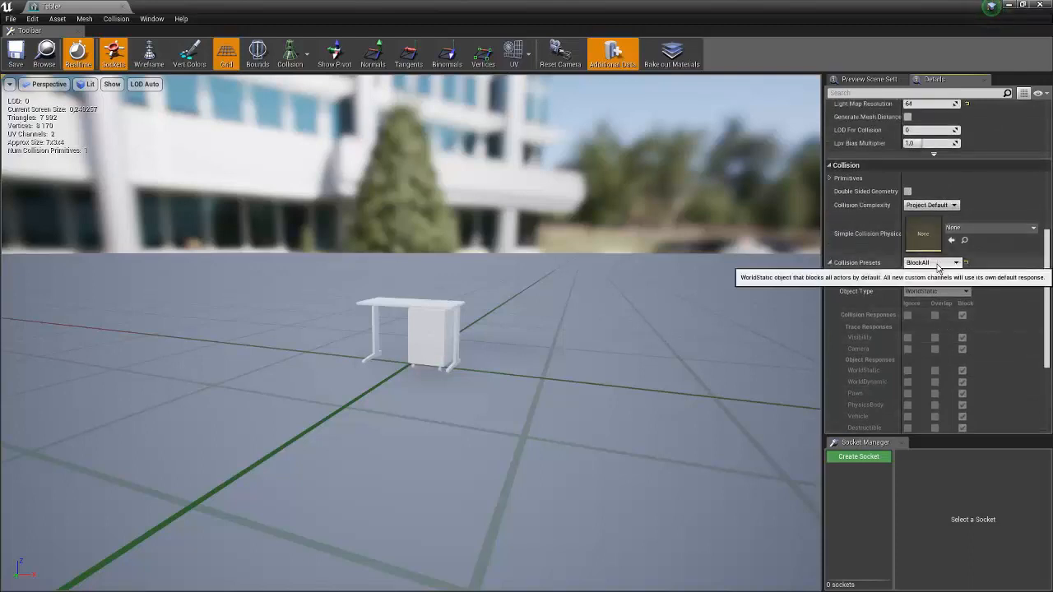
click(937, 265)
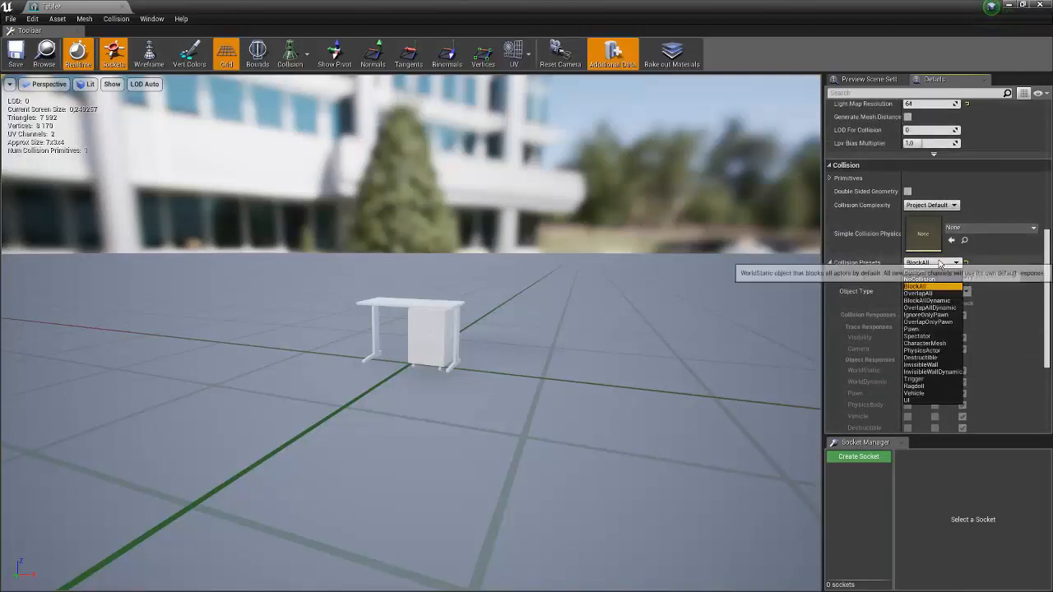
click(936, 263)
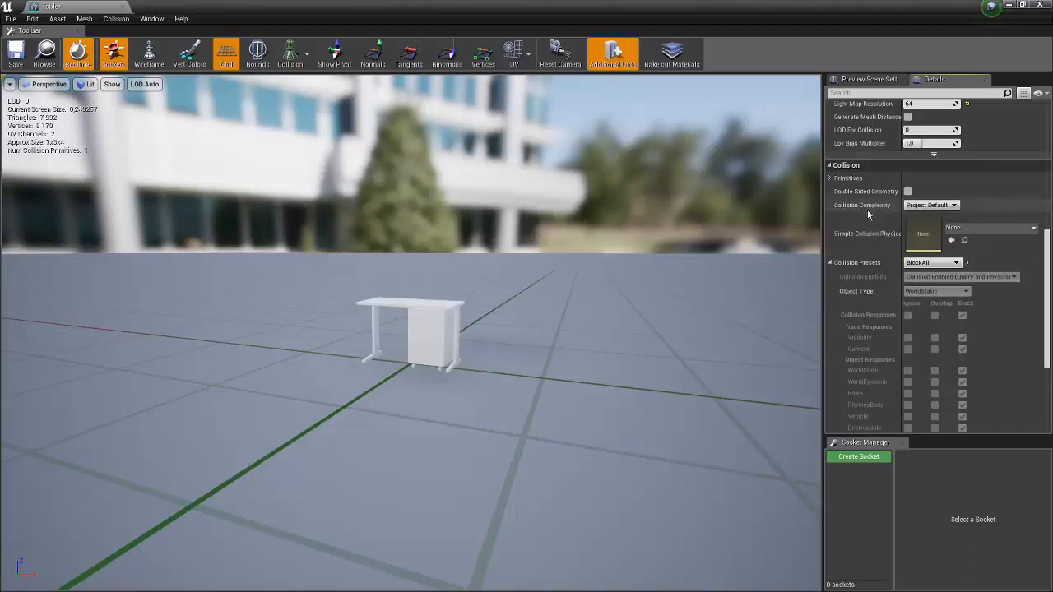
- Set the table's collision complexity to Use Complex Collision As Simple and save the mesh
click(918, 206)
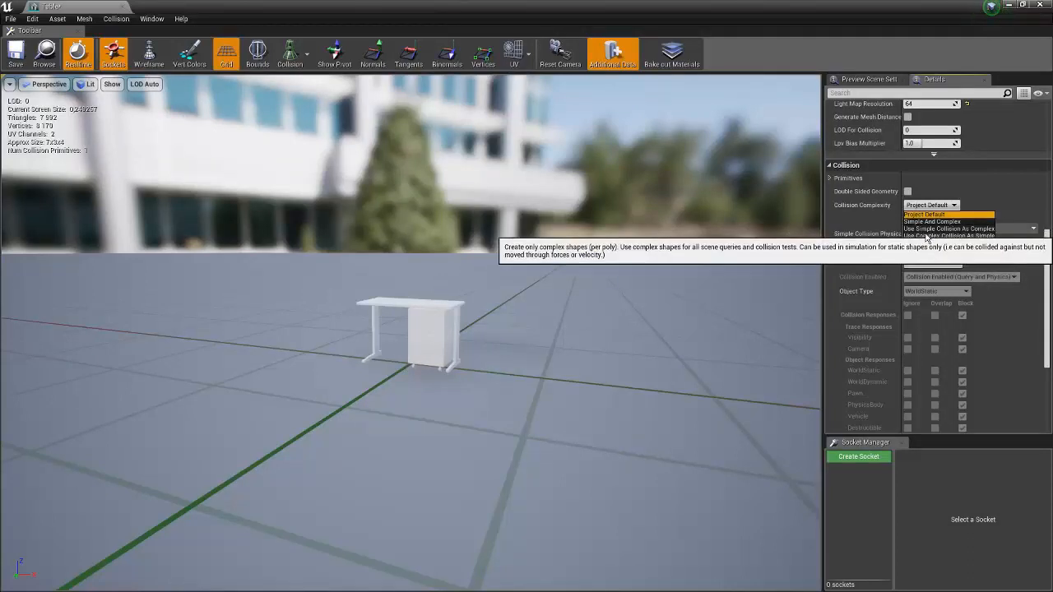
click(923, 237)
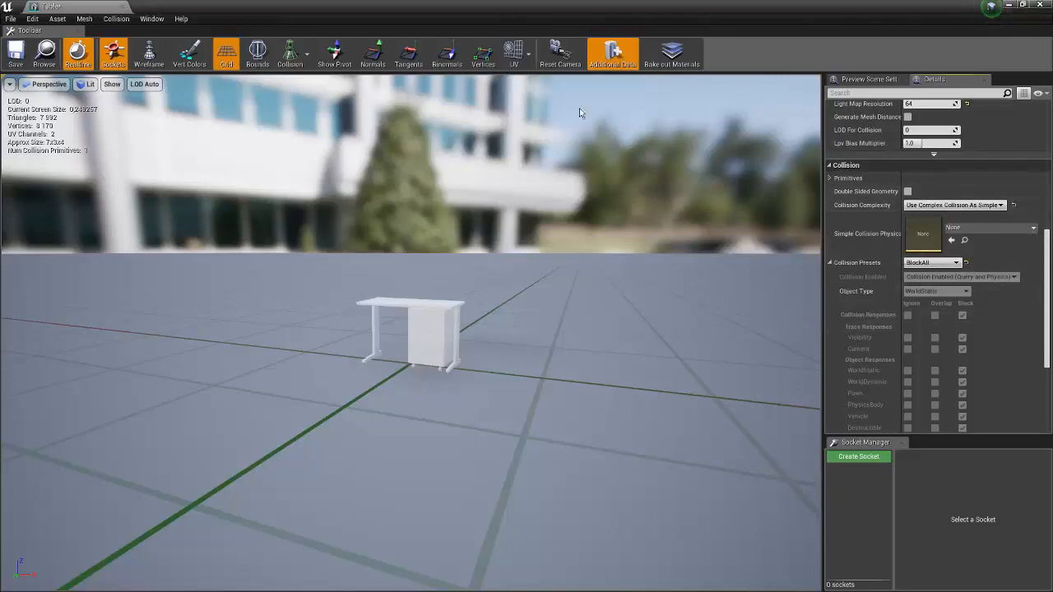
click(16, 53)
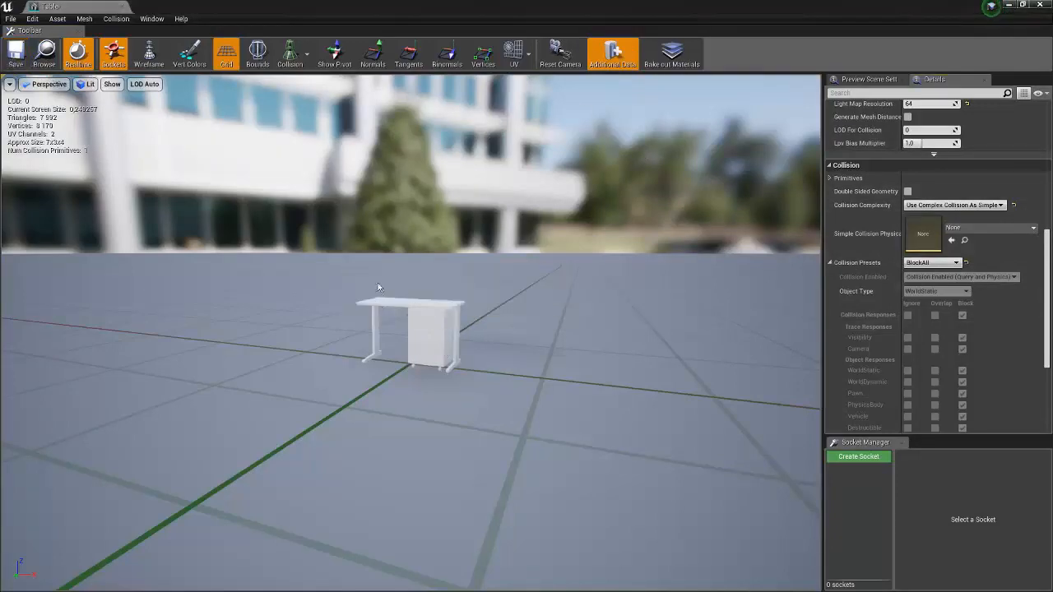
right_drag(450, 377, 303, 343)
key(w)
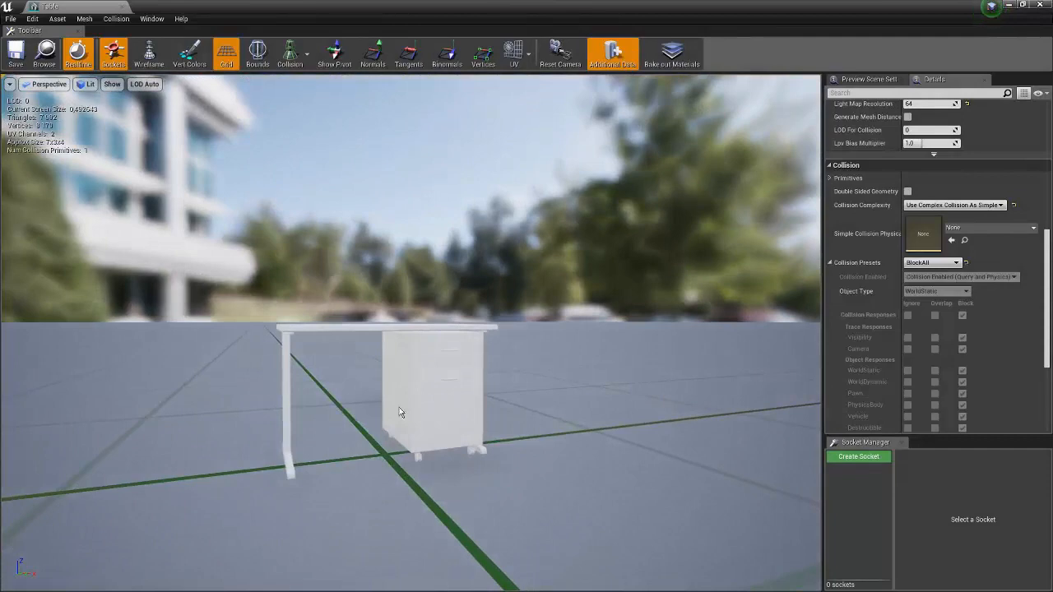
right_drag(475, 442, 511, 351)
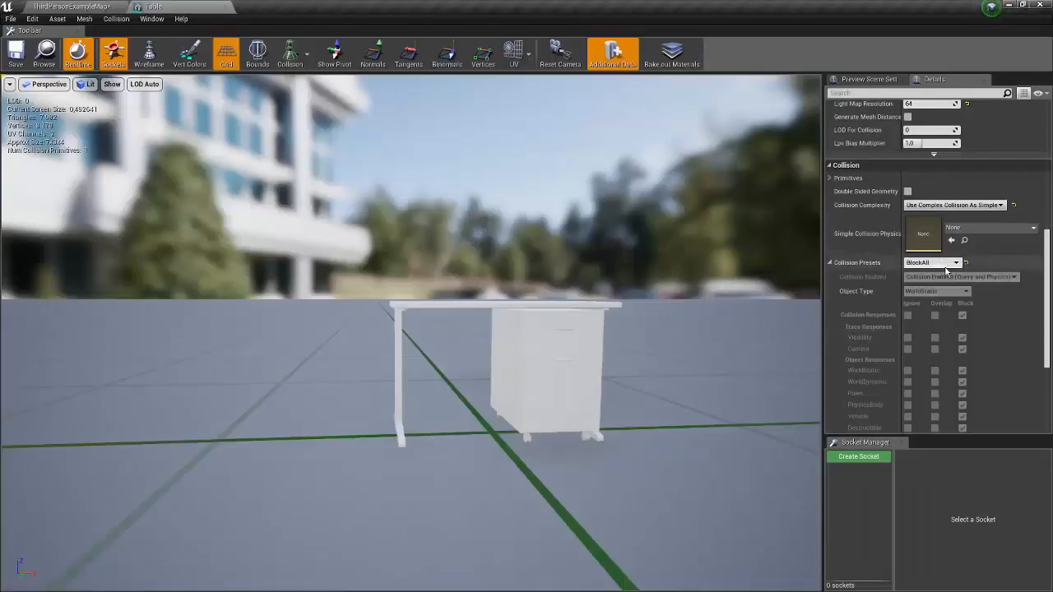
click(953, 205)
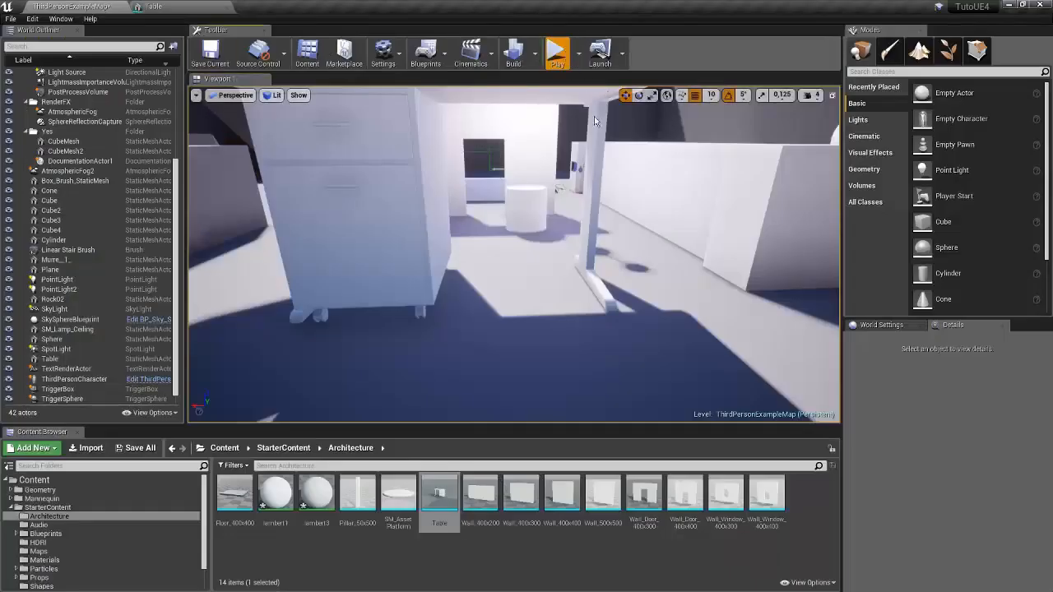
- Play-test the level, moving the character against and onto the table to check its collision, and stop the session
click(593, 121)
key(w)
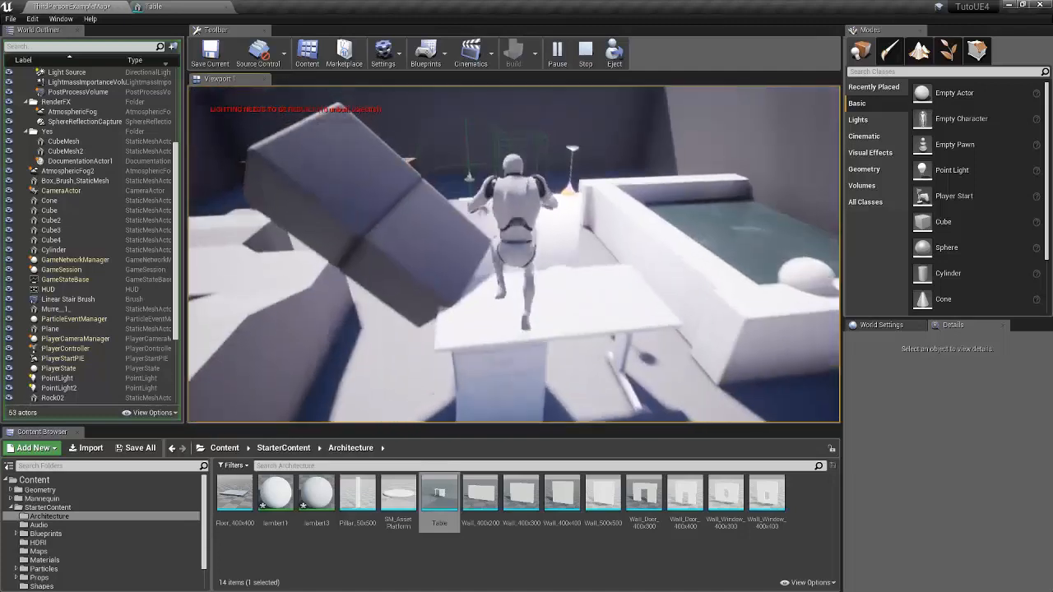
key(Escape)
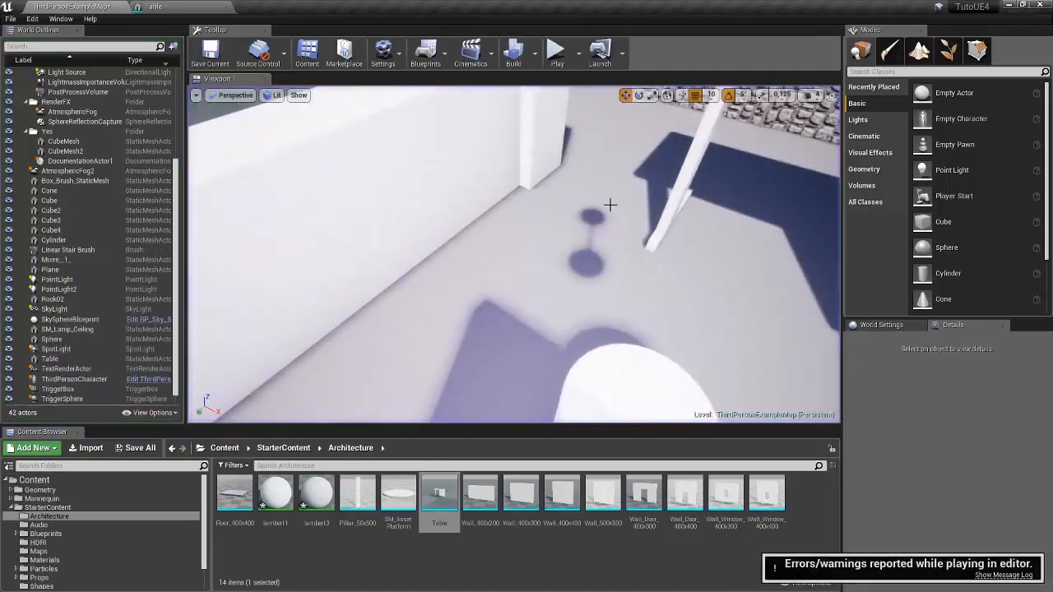
- Return to the table's mesh editor and examine its detail properties, preview scene settings and surrounding environment
click(182, 7)
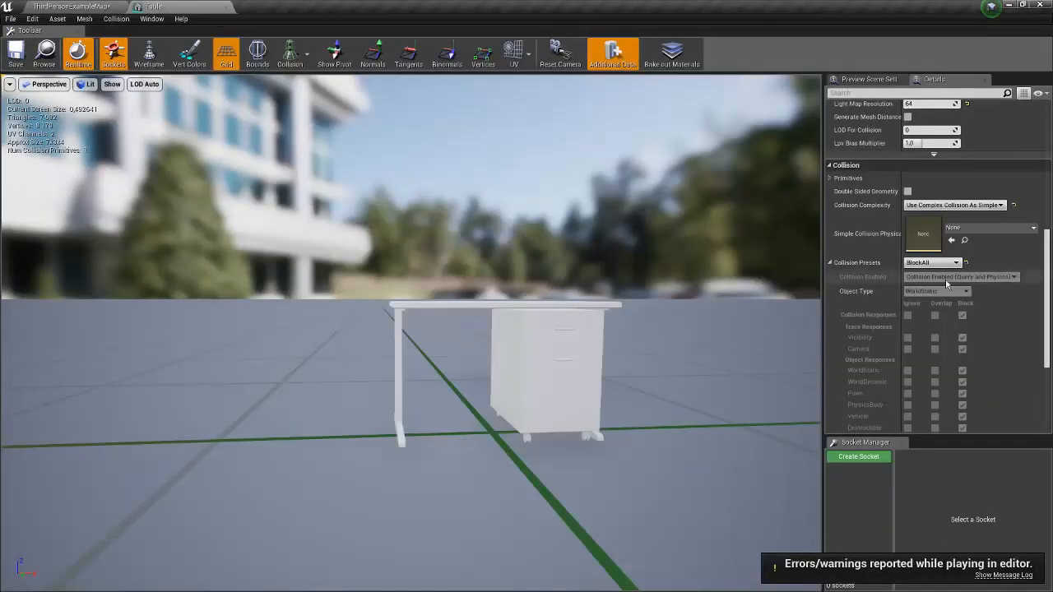
scroll(945, 278, down, 5)
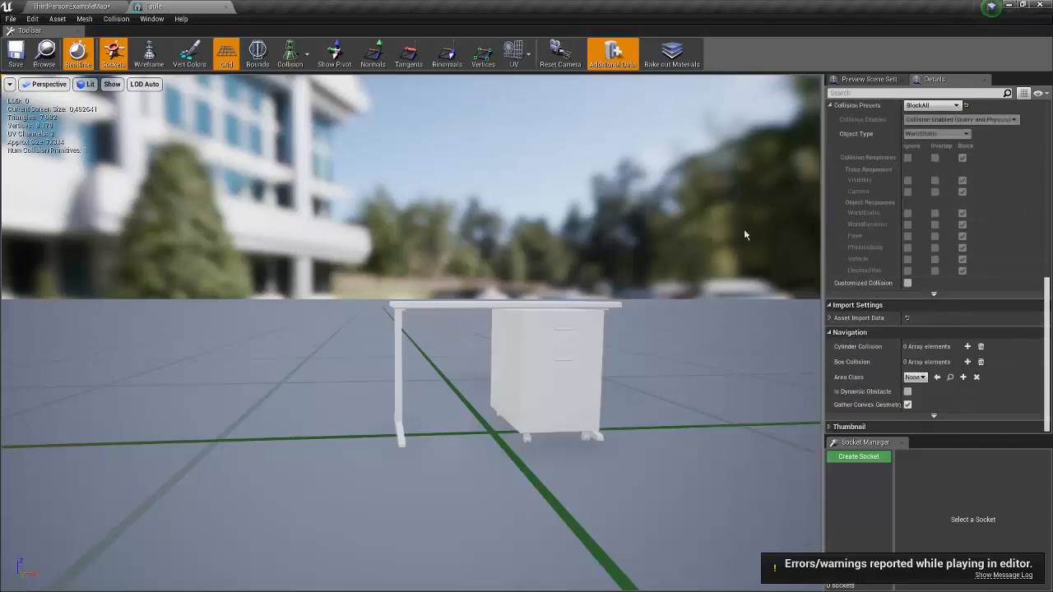
scroll(957, 293, up, 10)
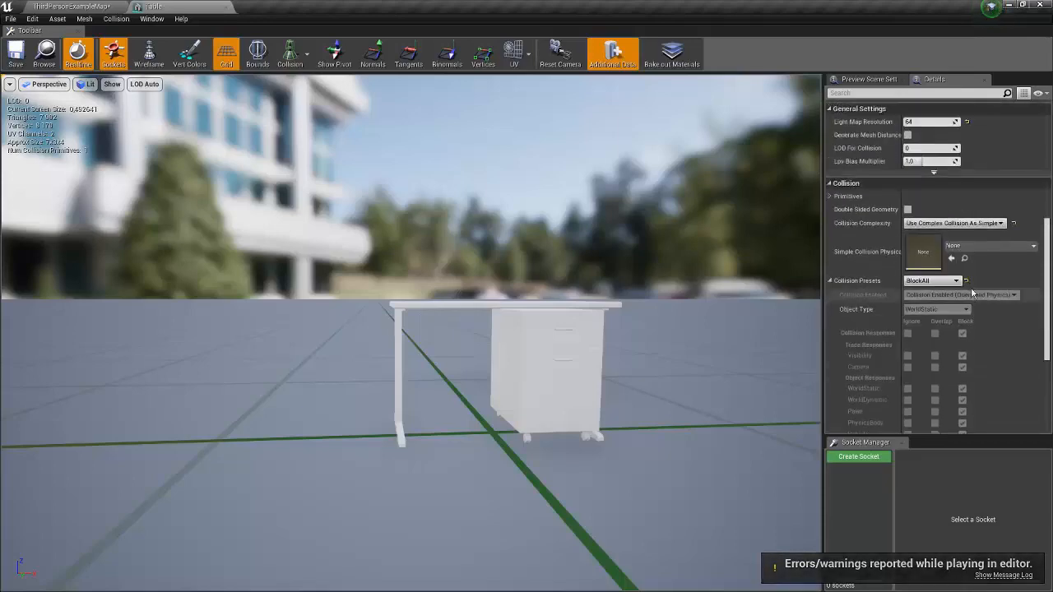
click(865, 79)
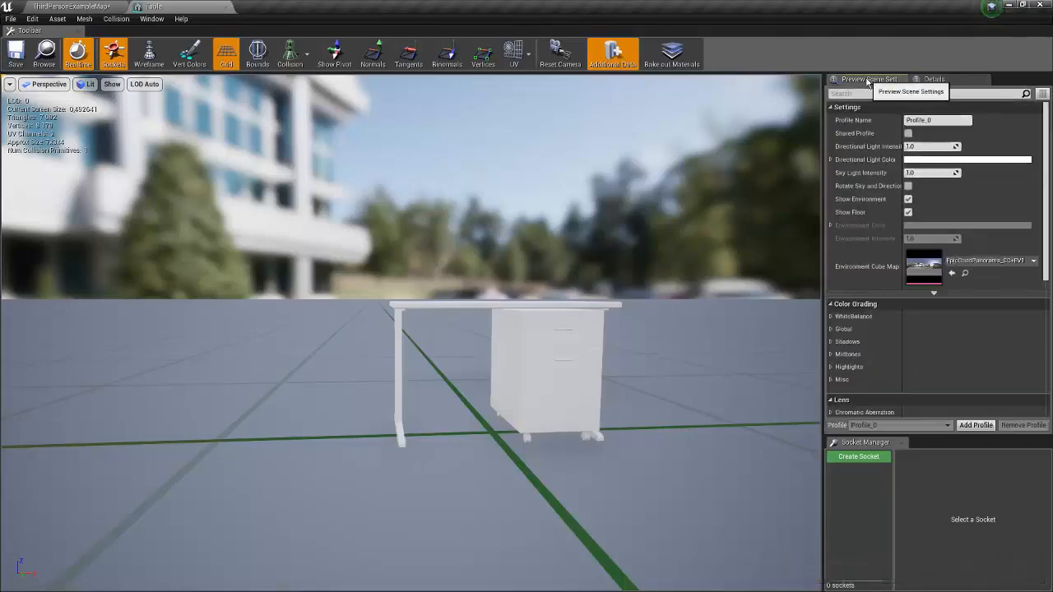
scroll(1036, 352, down, 3)
scroll(1036, 352, up, 3)
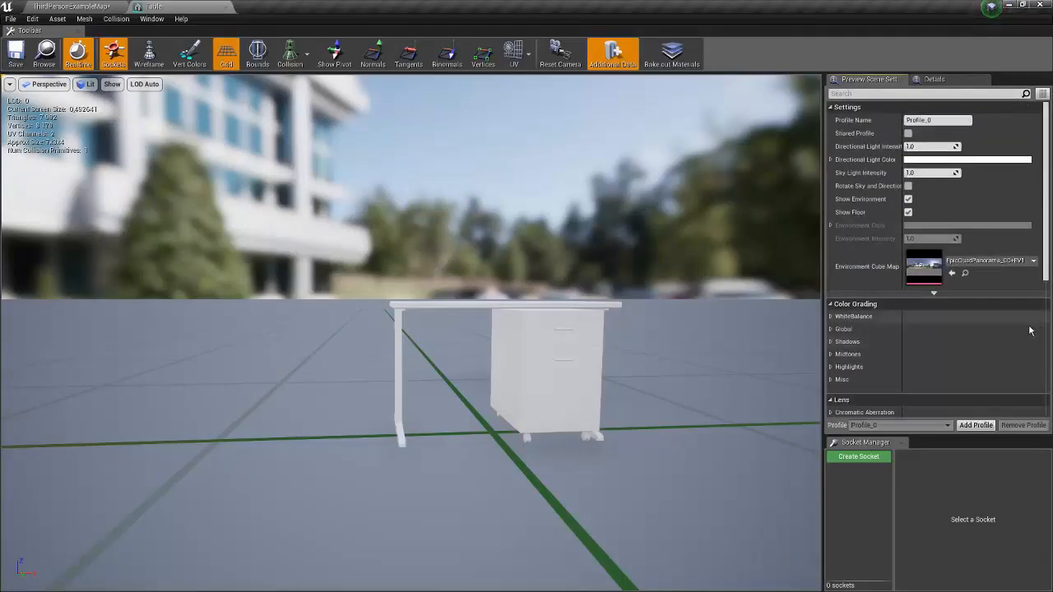
right_drag(625, 345, 296, 296)
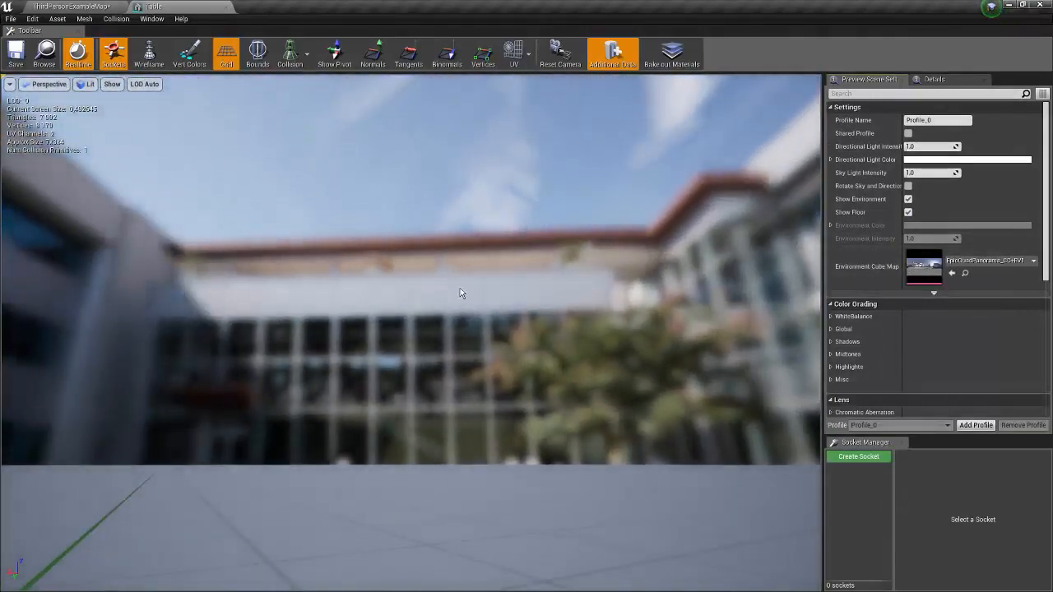
right_drag(176, 350, 25, 399)
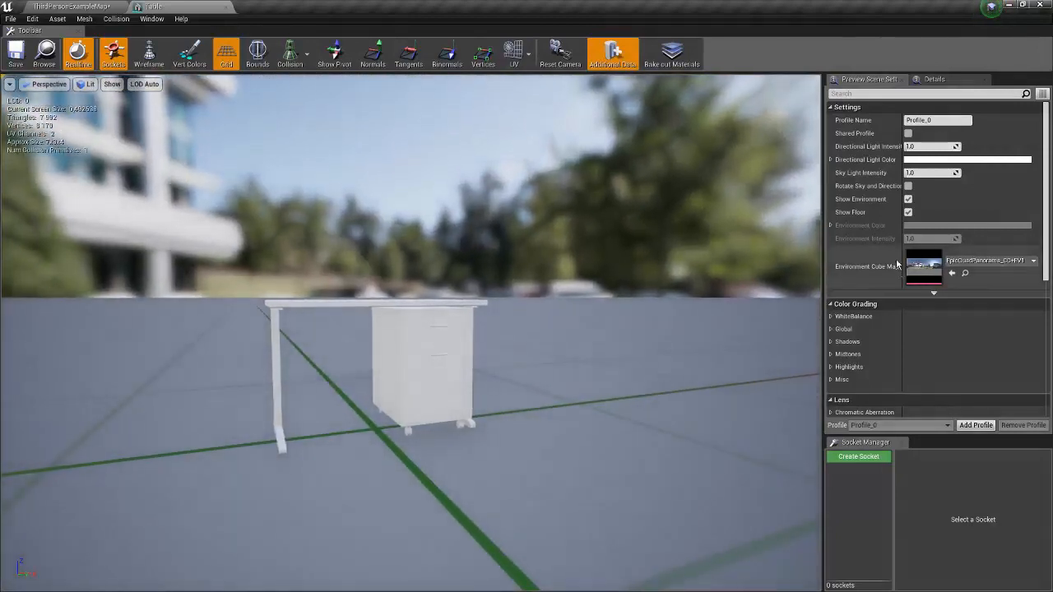
- Try yellow as the preview scene's directional light color and set it back to near-white
click(962, 160)
mouse_move(802, 267)
mouse_down()
mouse_move(822, 291)
mouse_move(794, 275)
mouse_move(815, 235)
mouse_move(764, 254)
mouse_move(801, 231)
mouse_move(764, 298)
mouse_move(842, 323)
mouse_up()
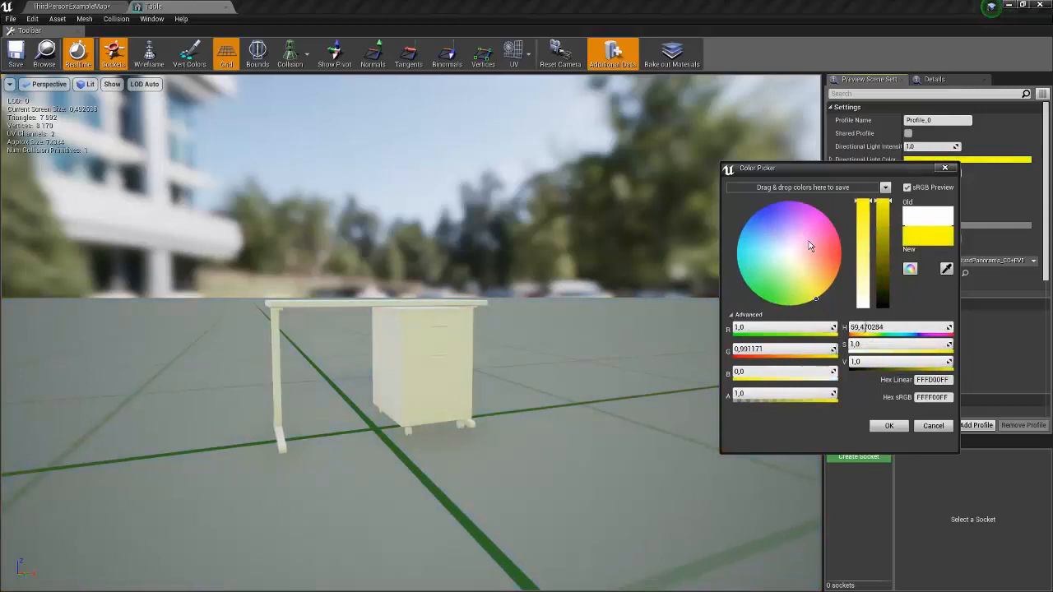
click(789, 249)
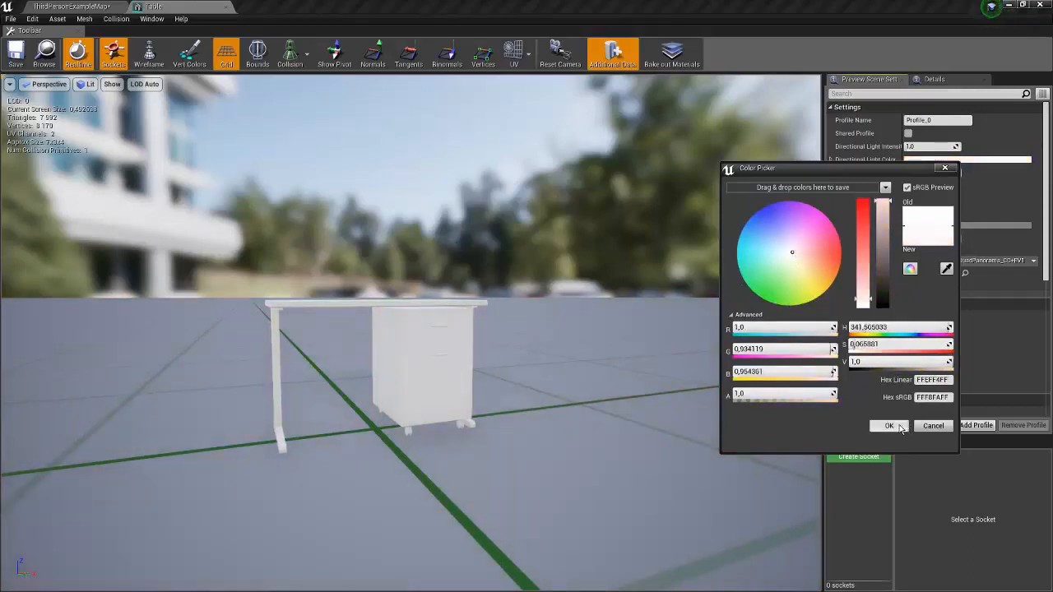
click(896, 425)
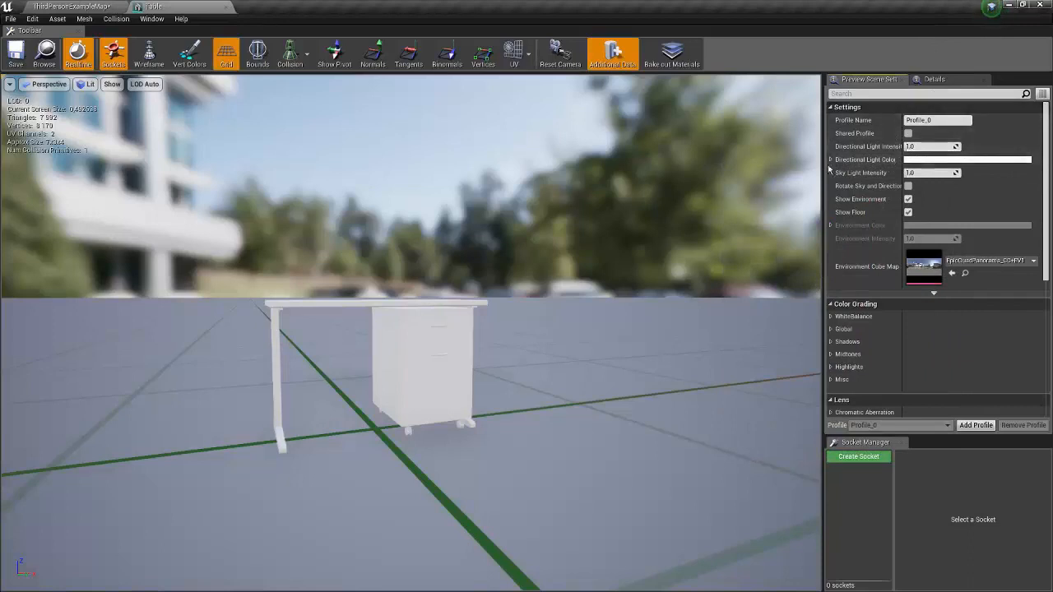
- Look through the lens and rendering settings of the preview scene, and toggle the preview grid off and back on
scroll(977, 306, down, 5)
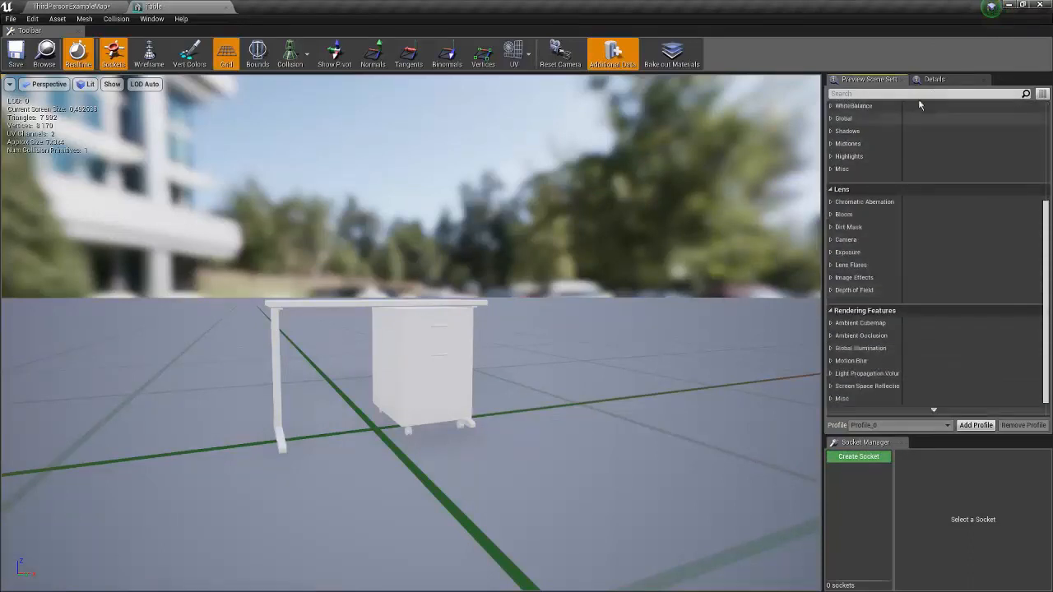
scroll(918, 210, up, 5)
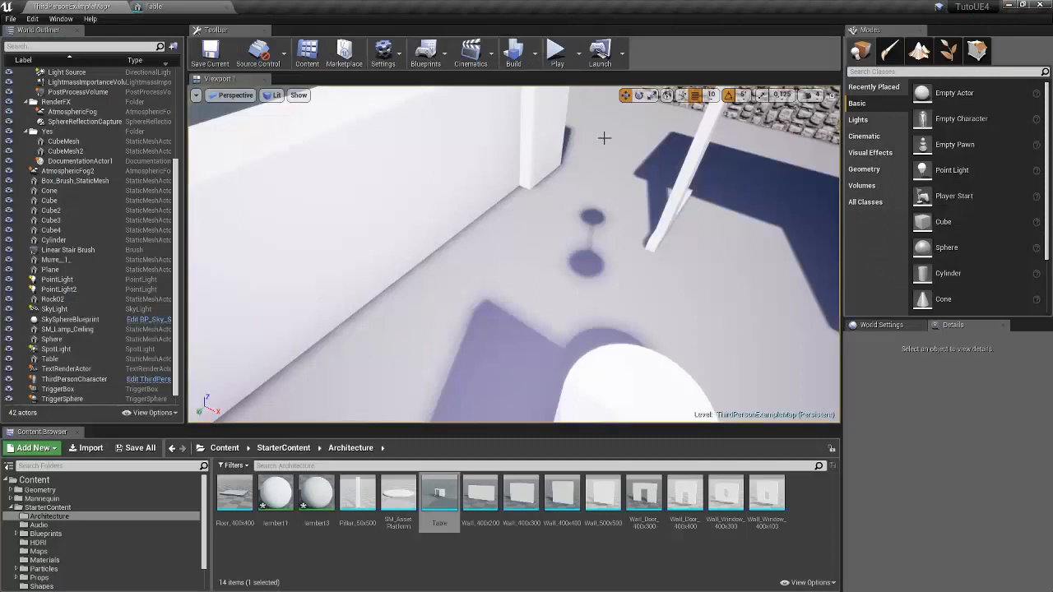
click(155, 6)
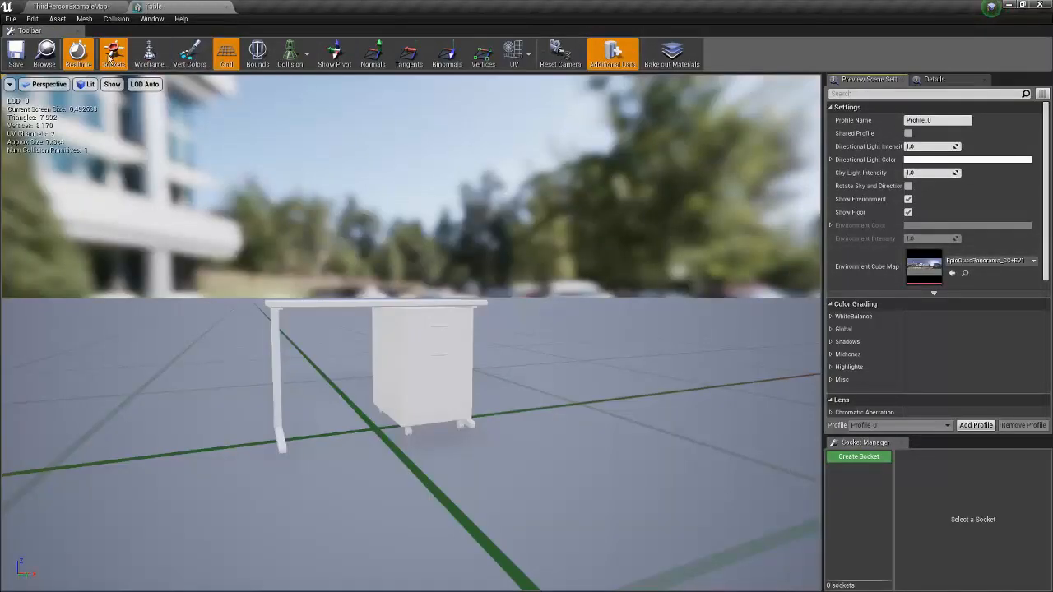
click(228, 56)
click(228, 56)
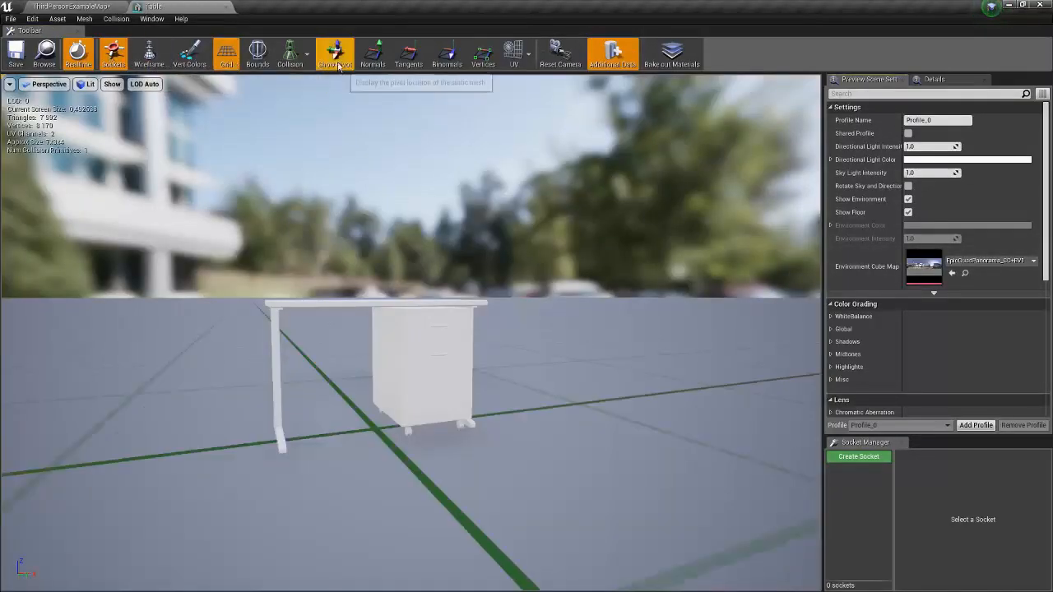
- Display the table's complex and simple collision in the preview, and turn both displays off again
click(294, 55)
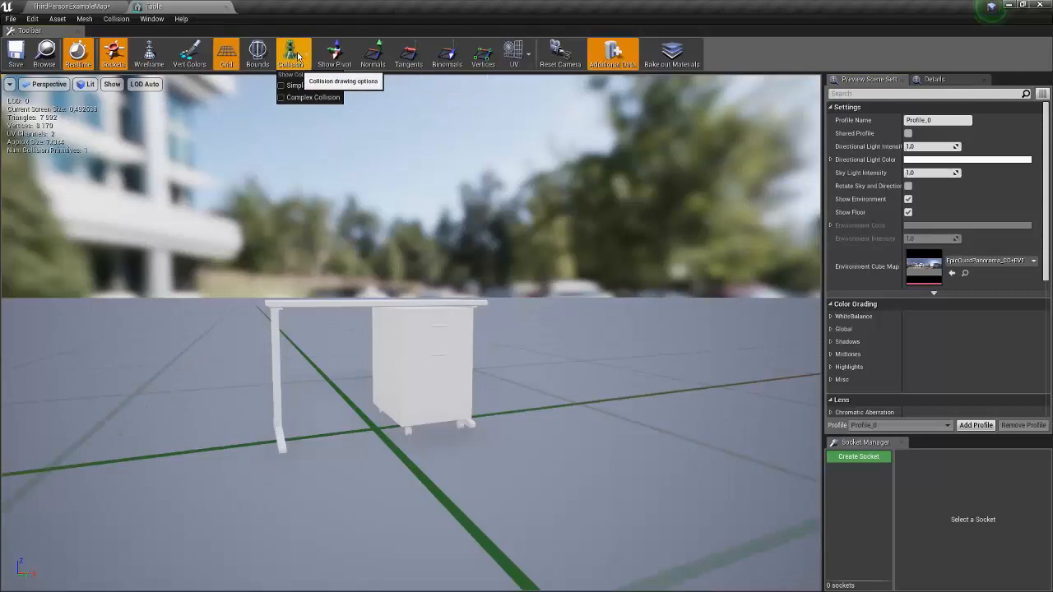
click(287, 97)
click(286, 98)
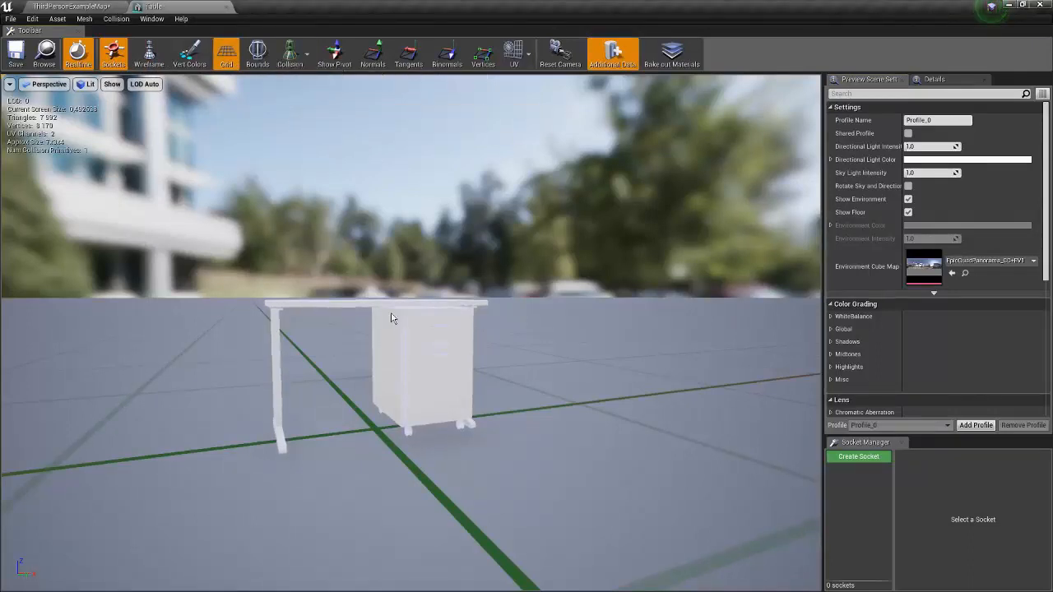
click(290, 53)
click(301, 88)
click(289, 53)
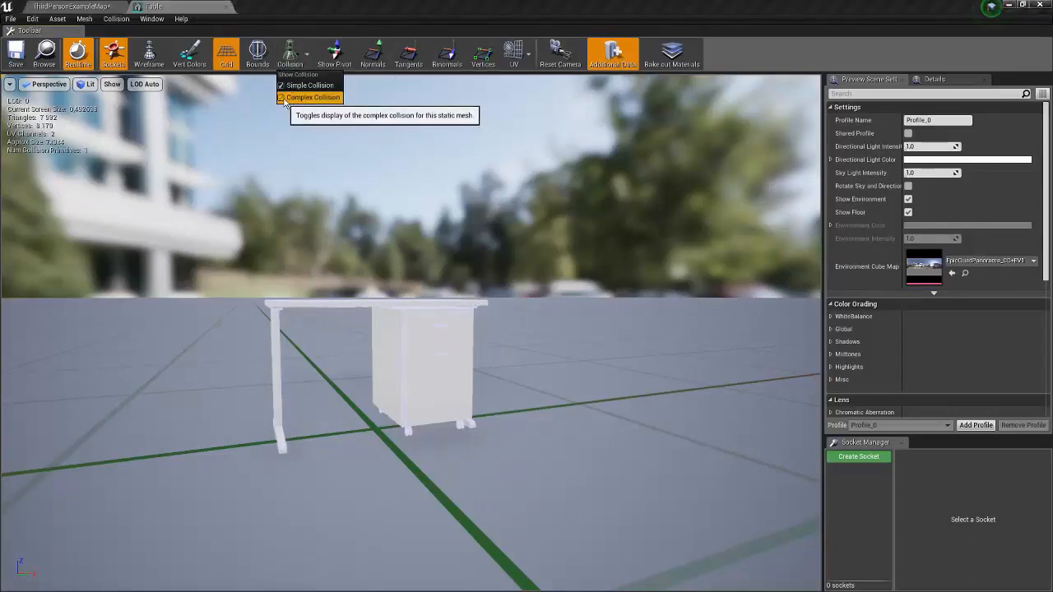
click(284, 100)
click(281, 88)
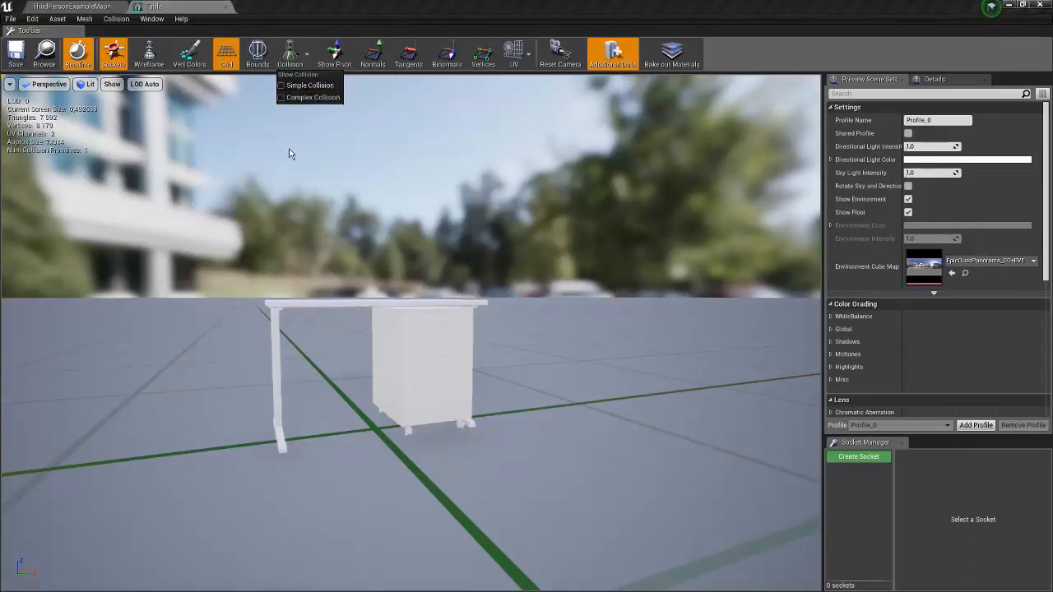
click(741, 54)
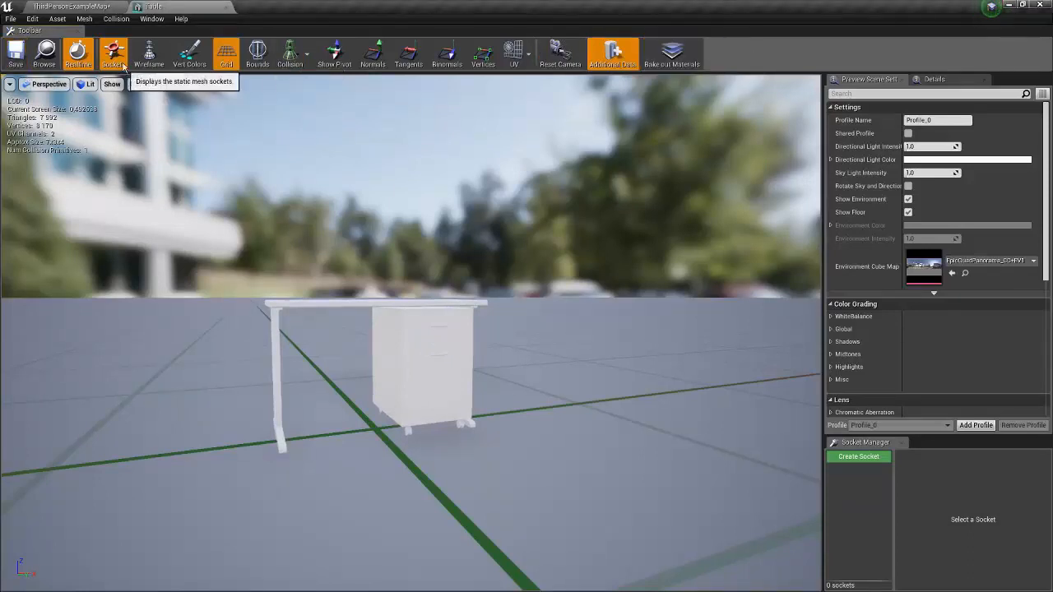
- Preview the table in wireframe, return it to the lit view, and display its vertex colors
click(149, 54)
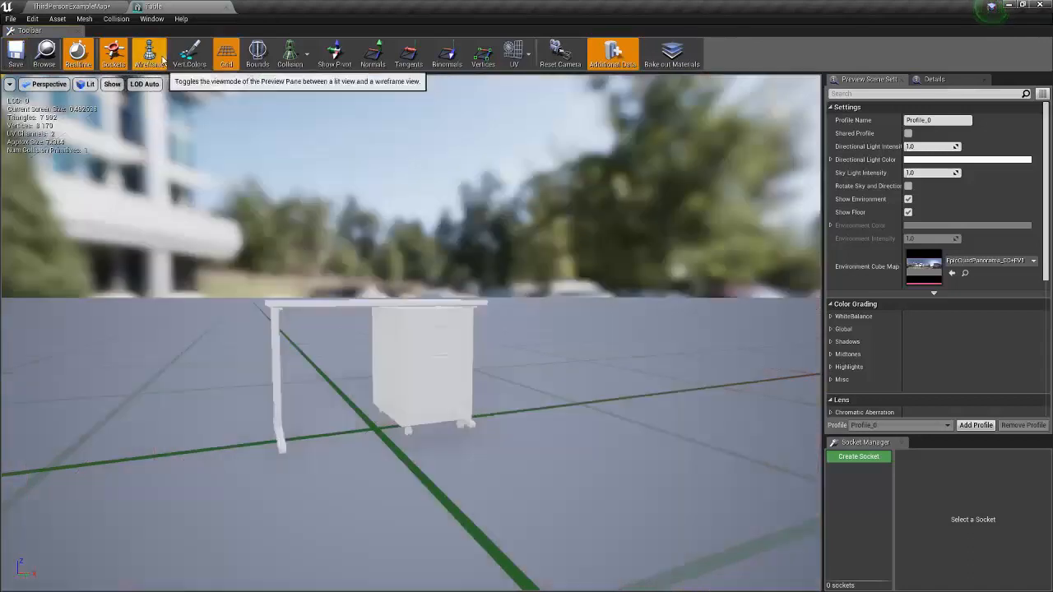
click(149, 54)
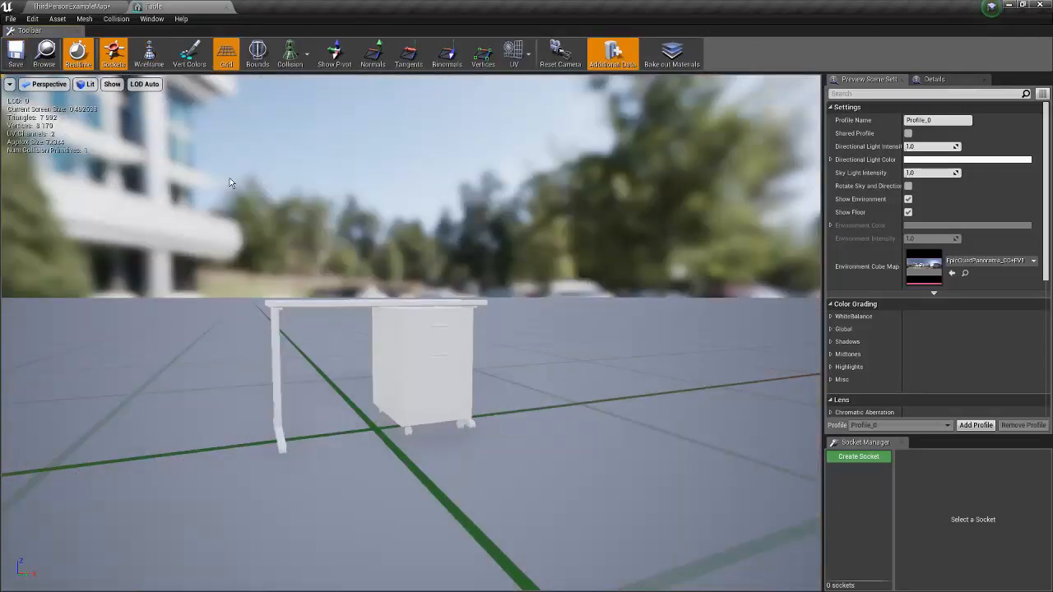
click(203, 58)
right_drag(329, 329, 352, 321)
right_drag(518, 221, 510, 224)
- Check the view modes available in the level viewport, and turn off the table's vertex color display
click(73, 5)
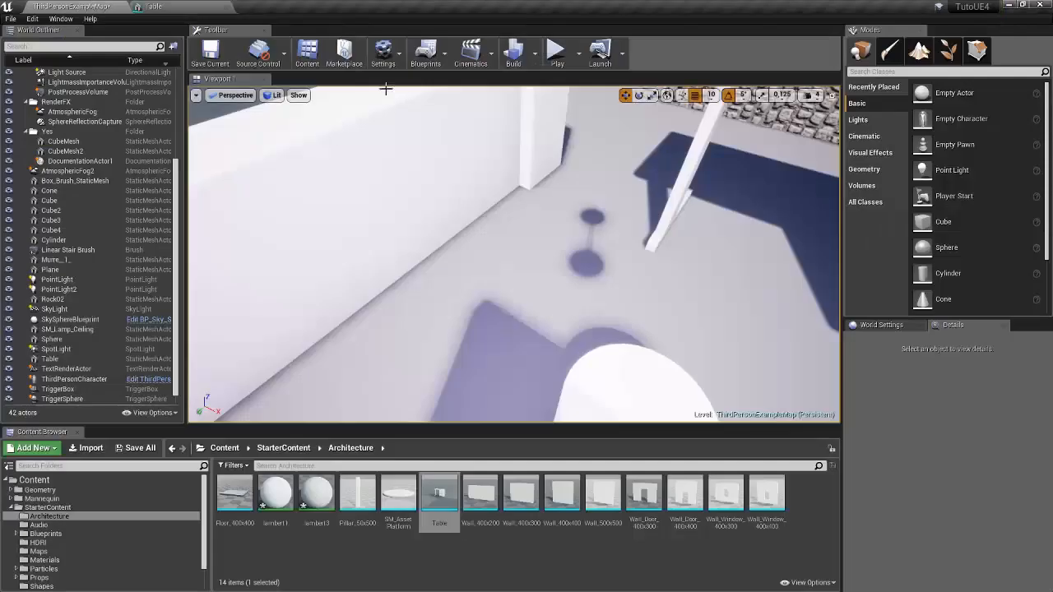
click(272, 94)
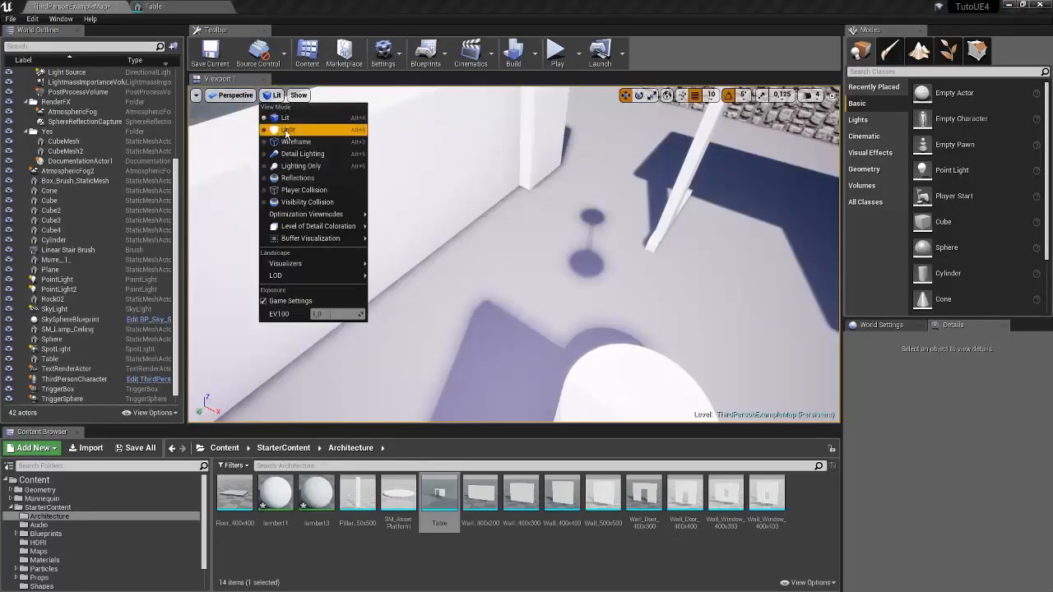
click(152, 6)
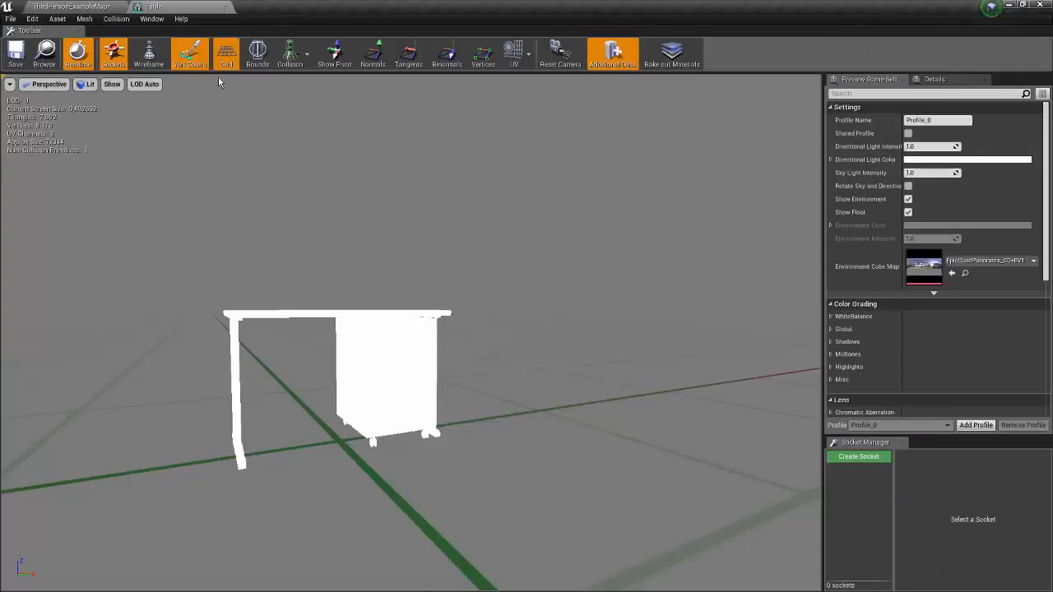
click(200, 59)
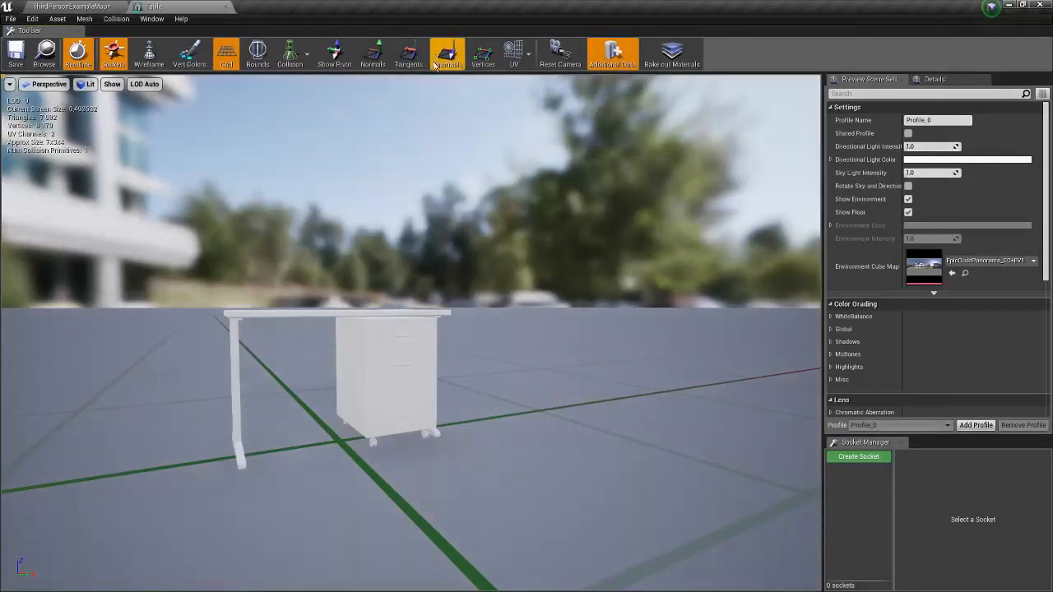